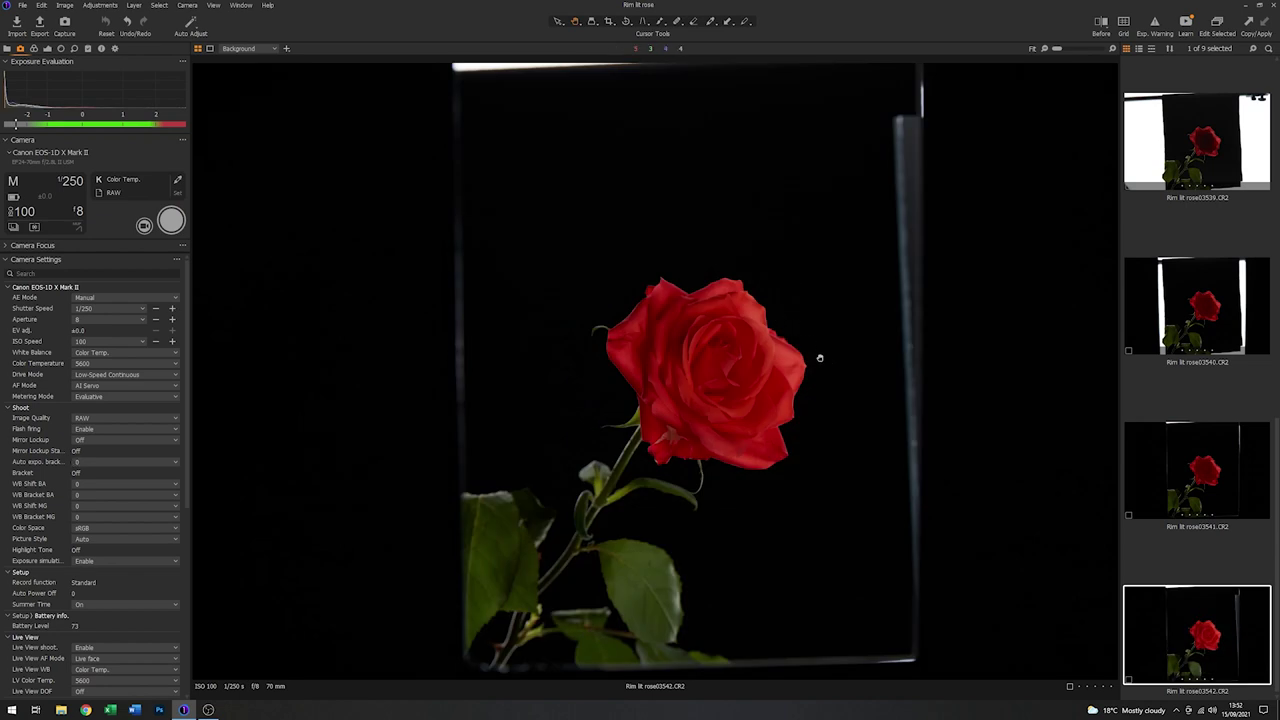
click(1197, 473)
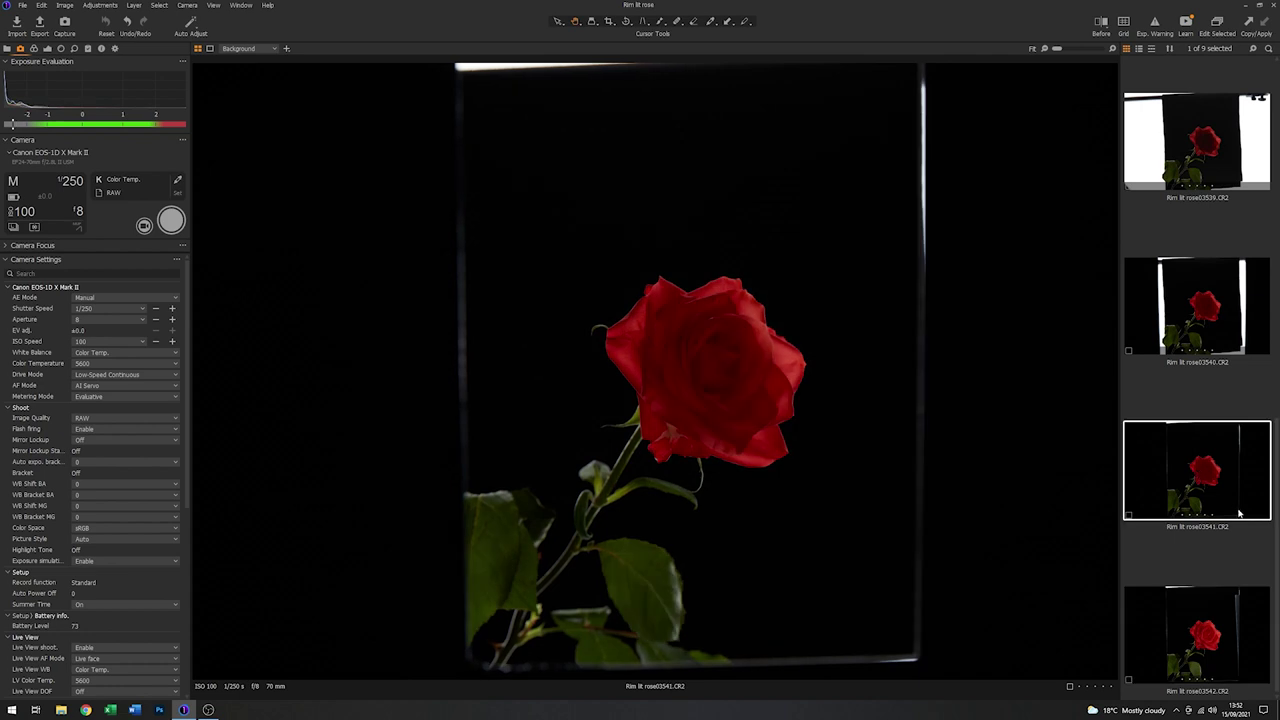
click(1197, 638)
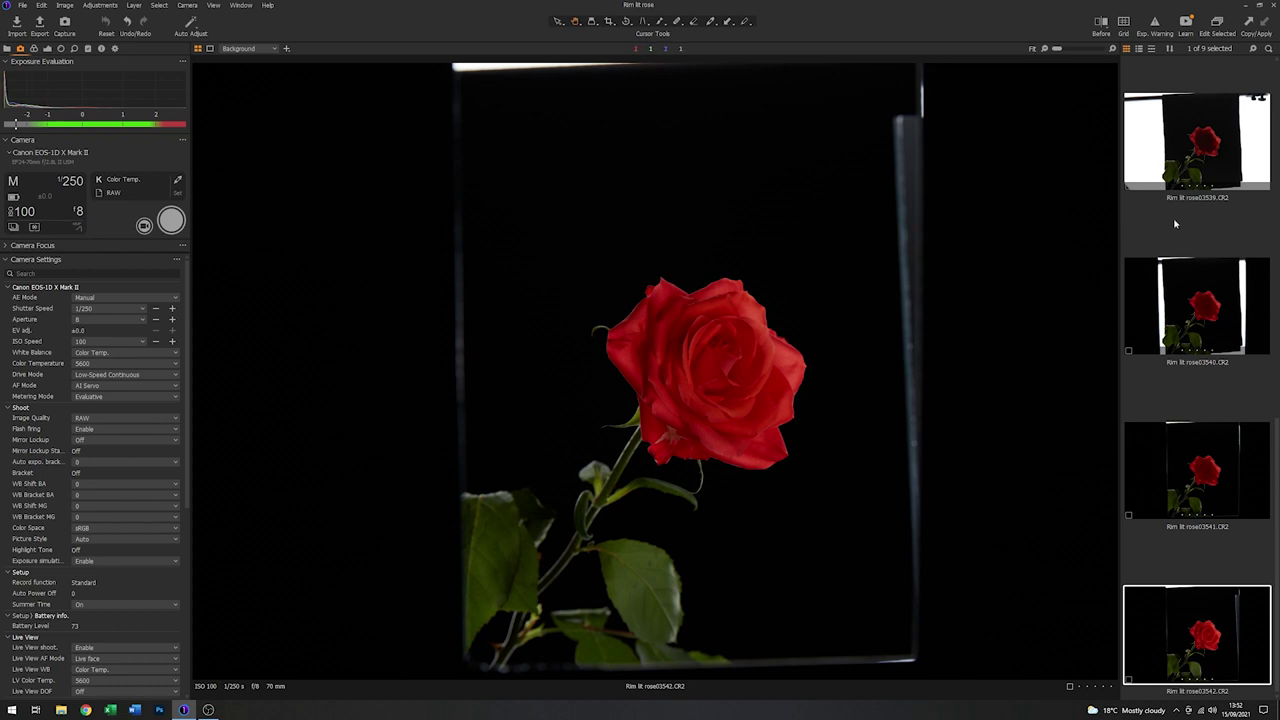
click(1113, 49)
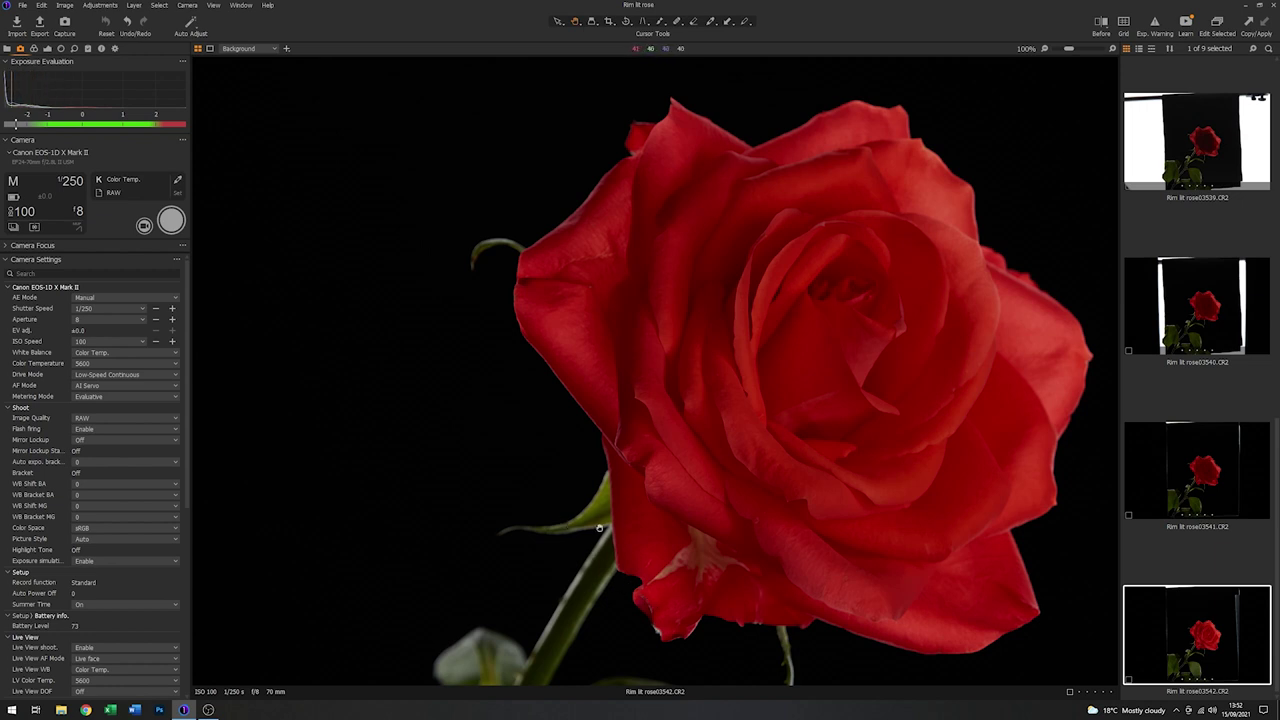
click(1045, 50)
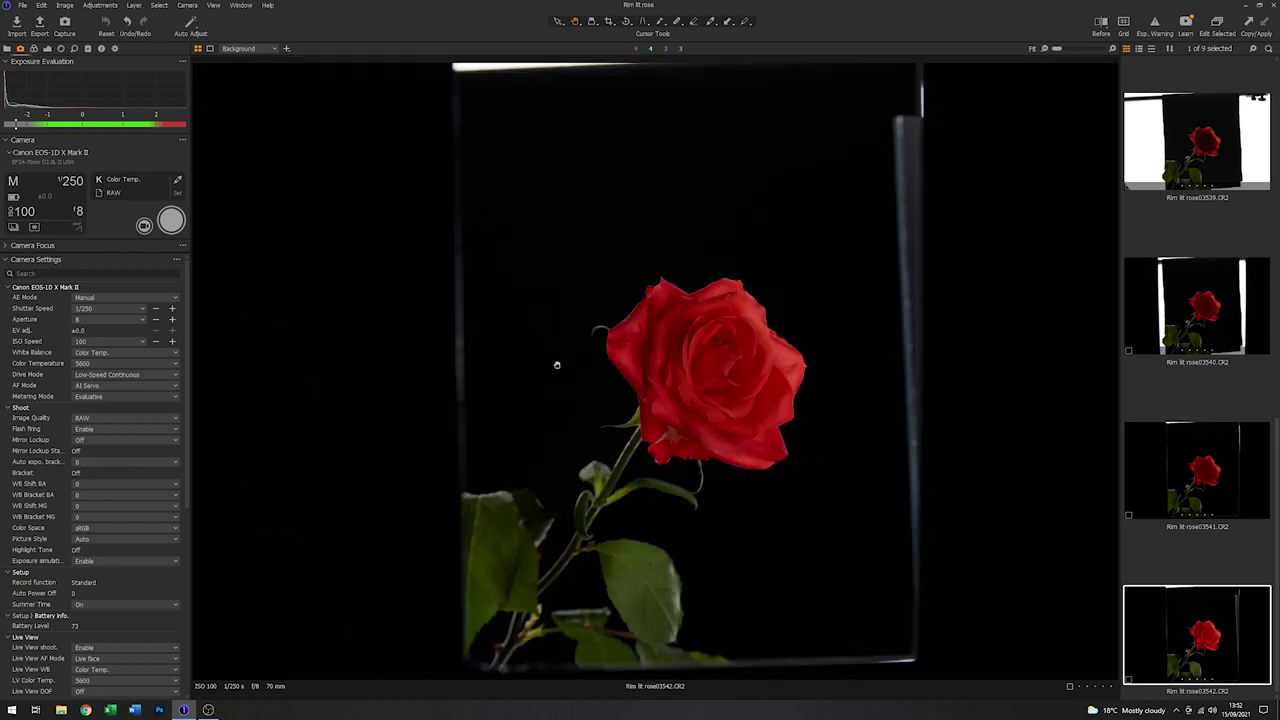
Change the camera aperture from f/8 to f/16.
click(79, 213)
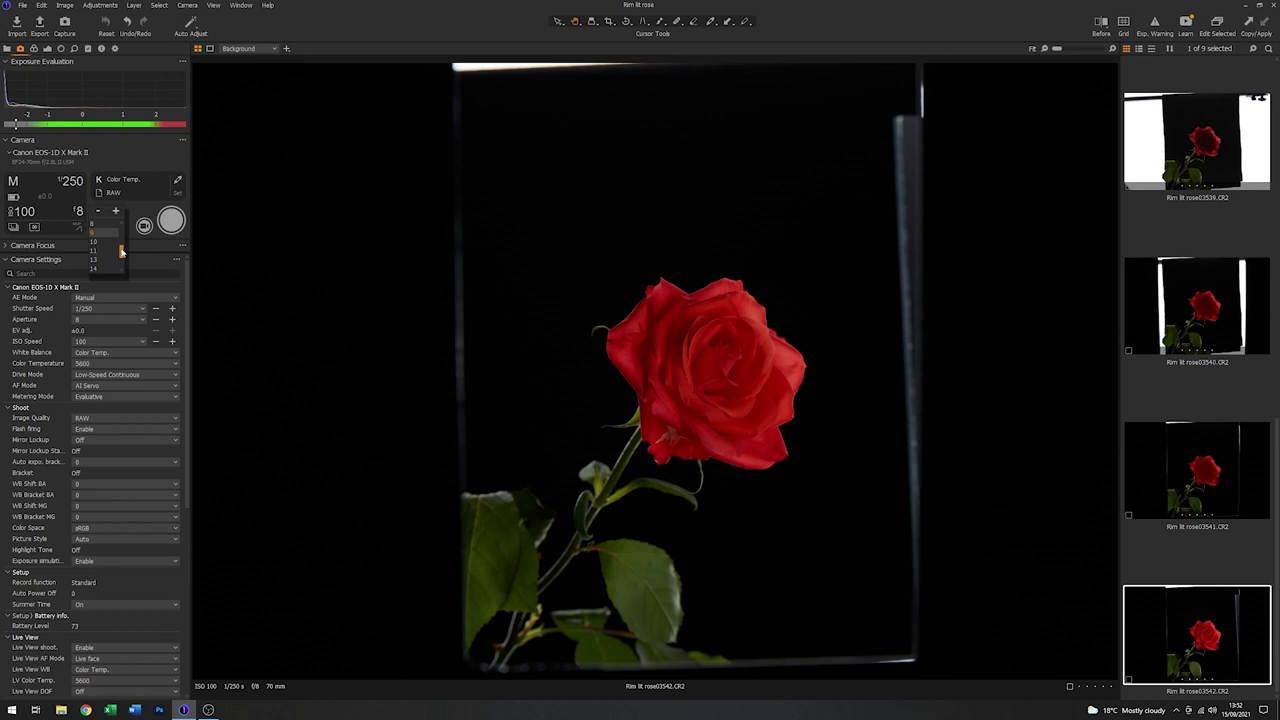
drag(121, 252, 121, 257)
click(94, 262)
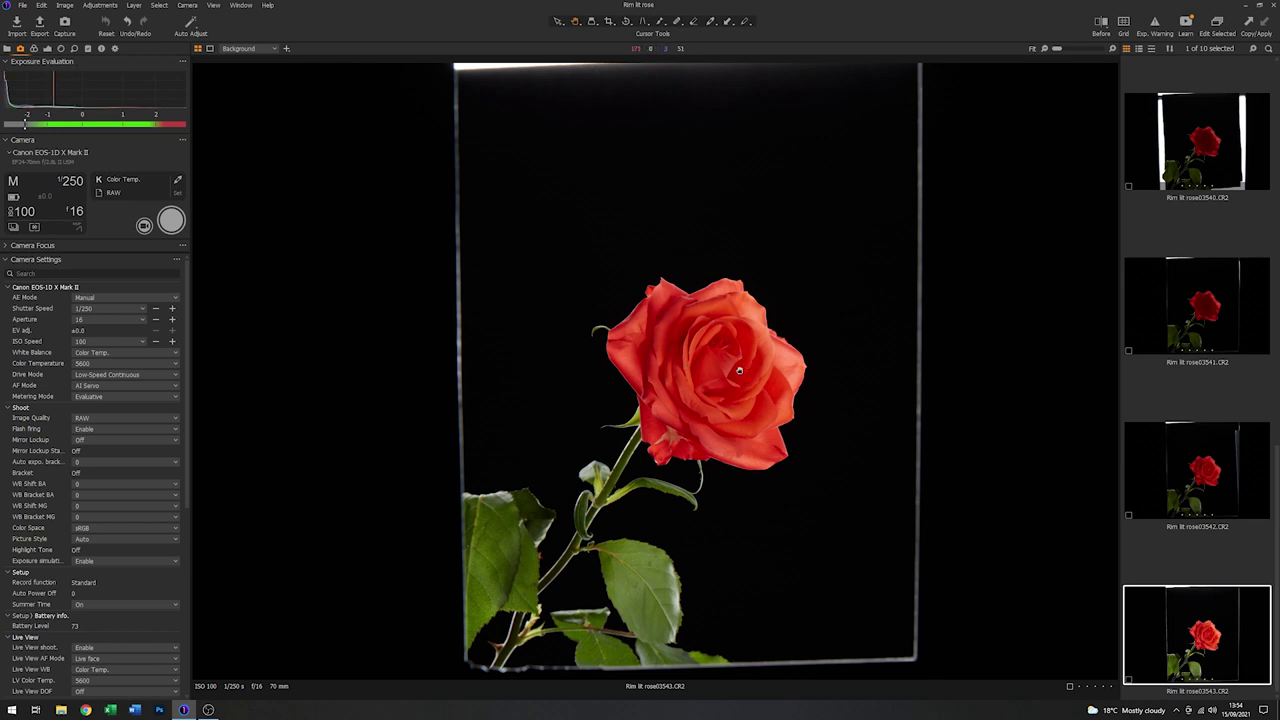
Check the f/16 shot at 100%, fit it back, then show the earlier f/8 rose03542 shot.
click(1112, 50)
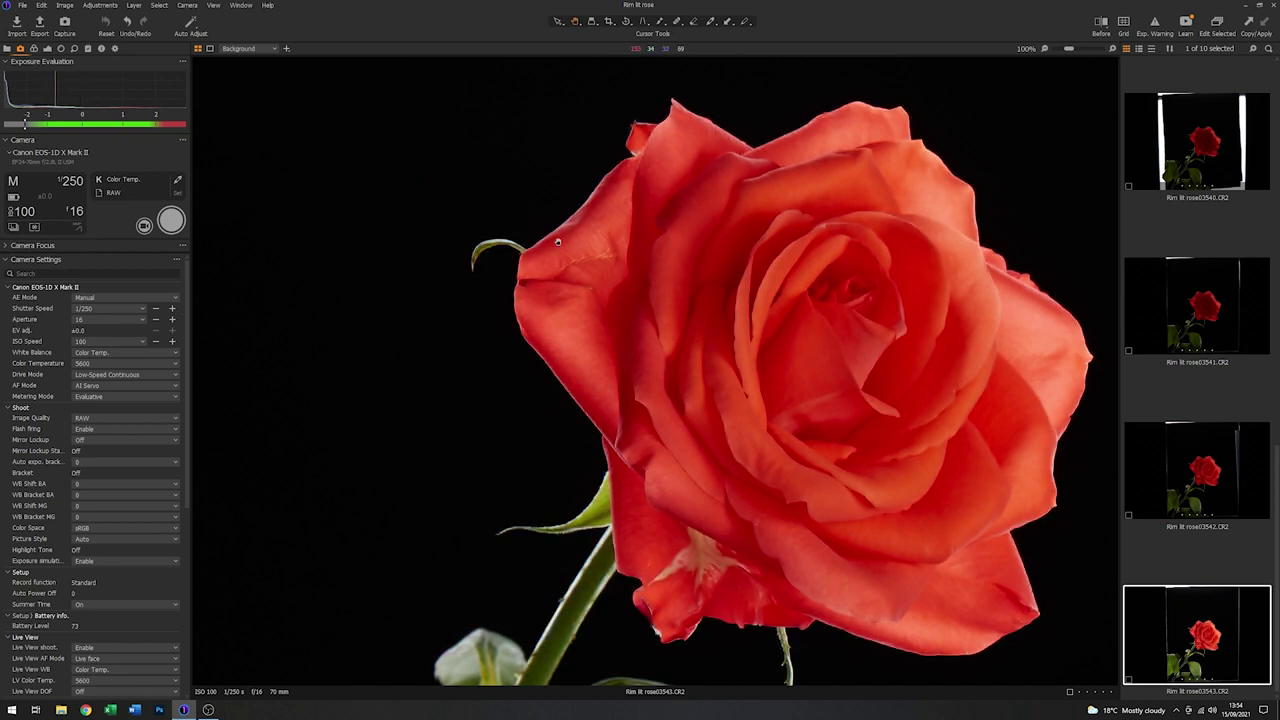
drag(879, 338, 812, 316)
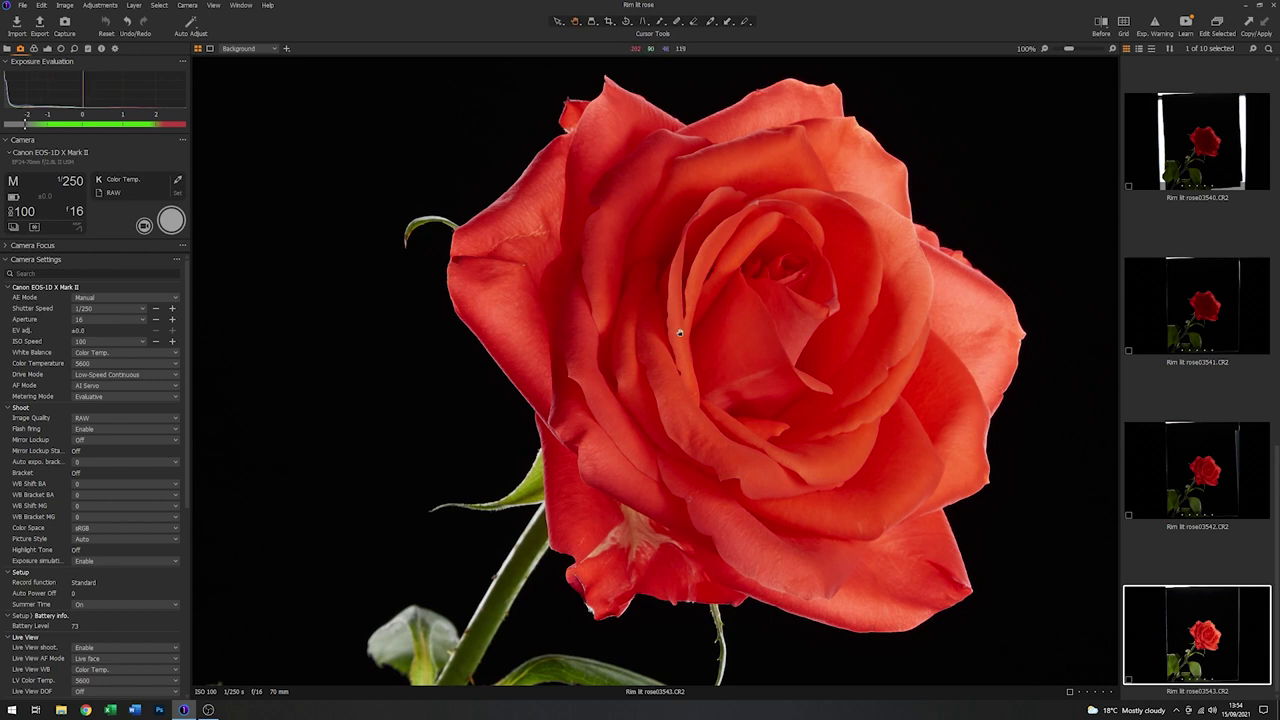
click(1045, 48)
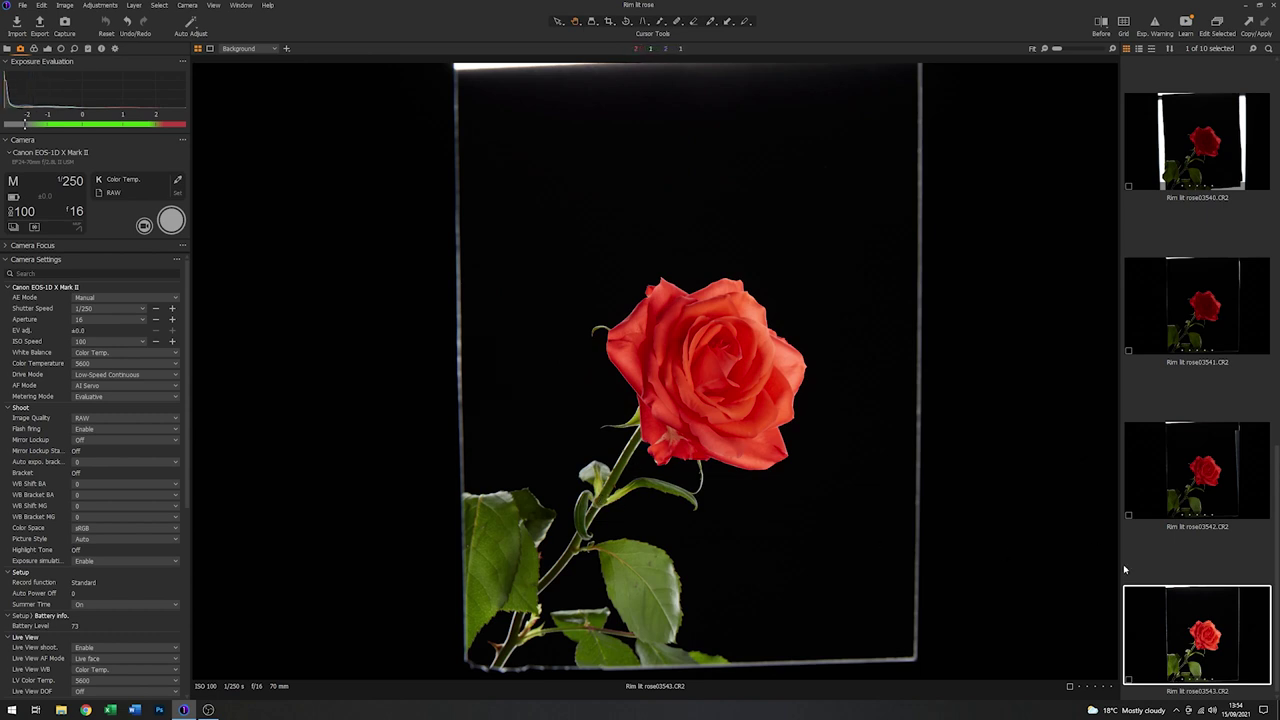
click(1199, 493)
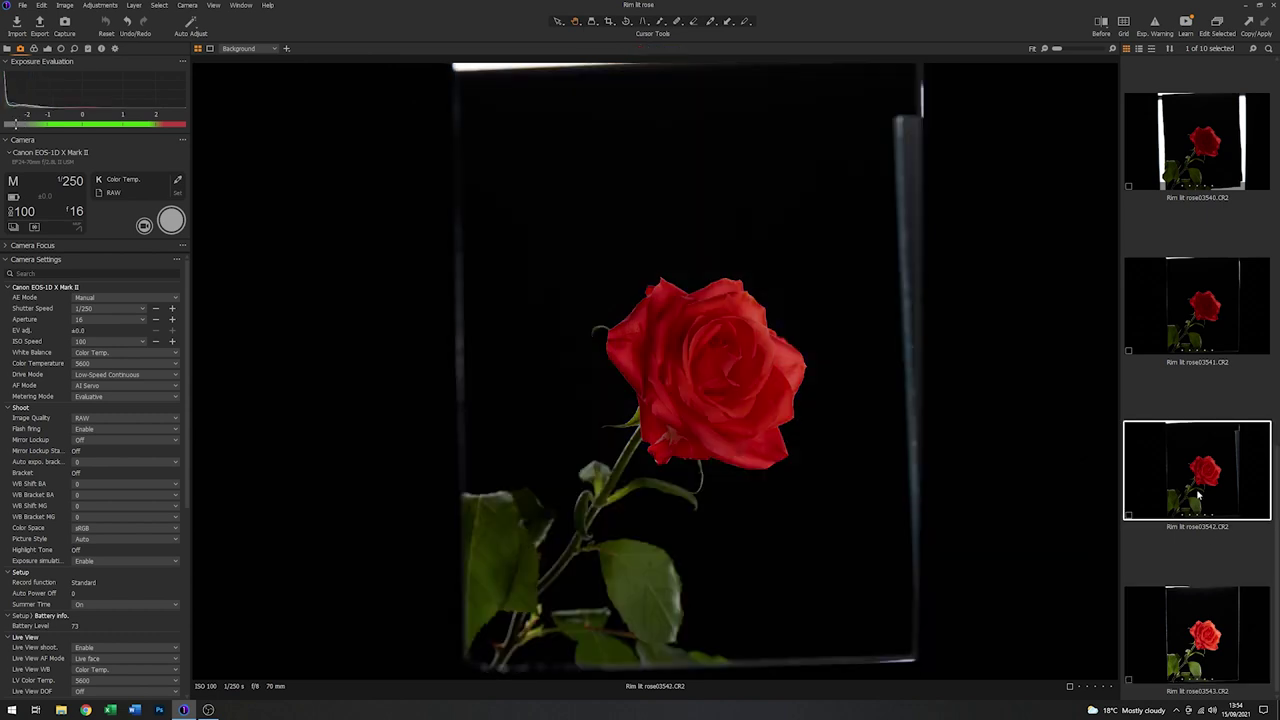
Select the f/16 rose03543 thumbnail in the filmstrip.
click(1206, 630)
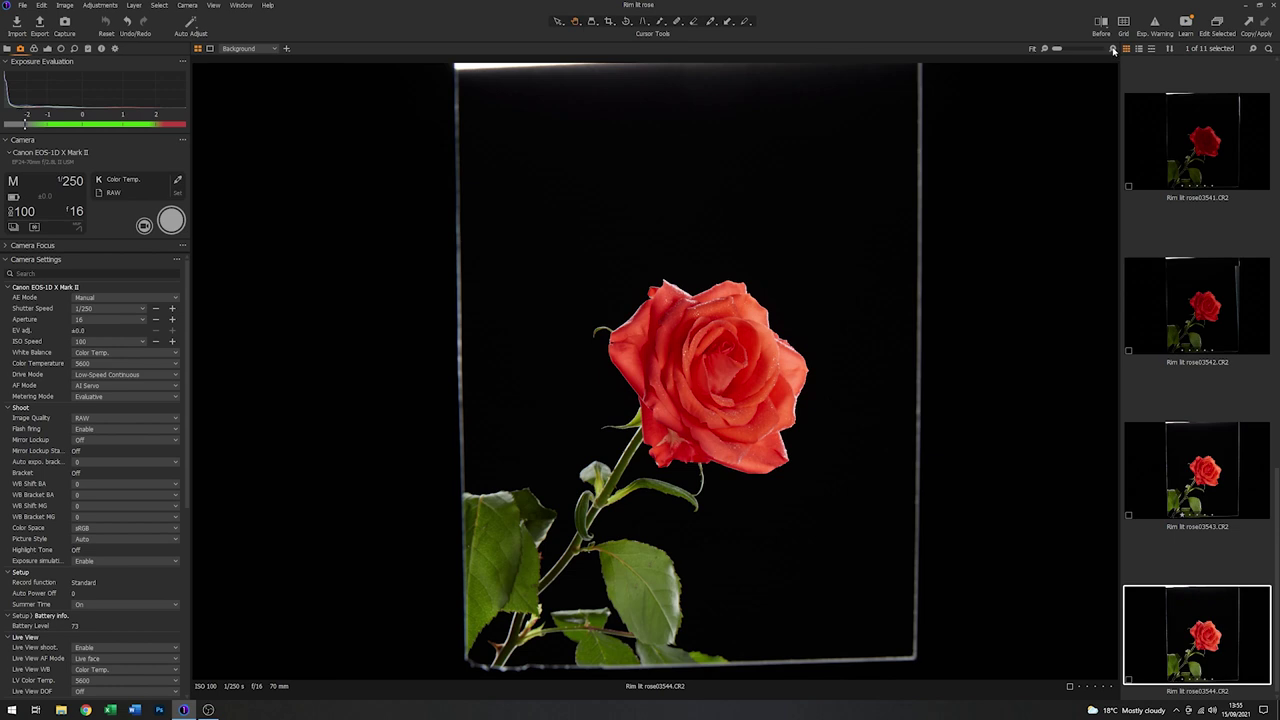
Inspect the water droplets at 100% zoom, then return to the full-frame view.
click(1113, 50)
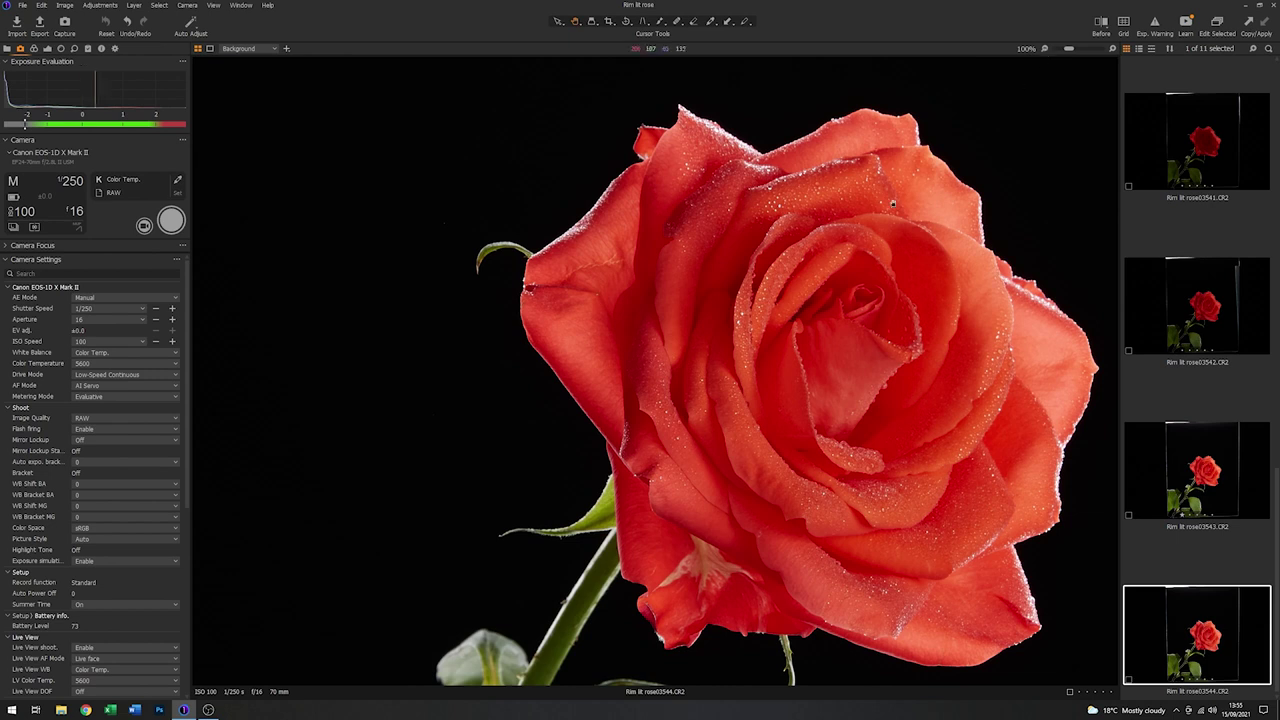
click(1044, 50)
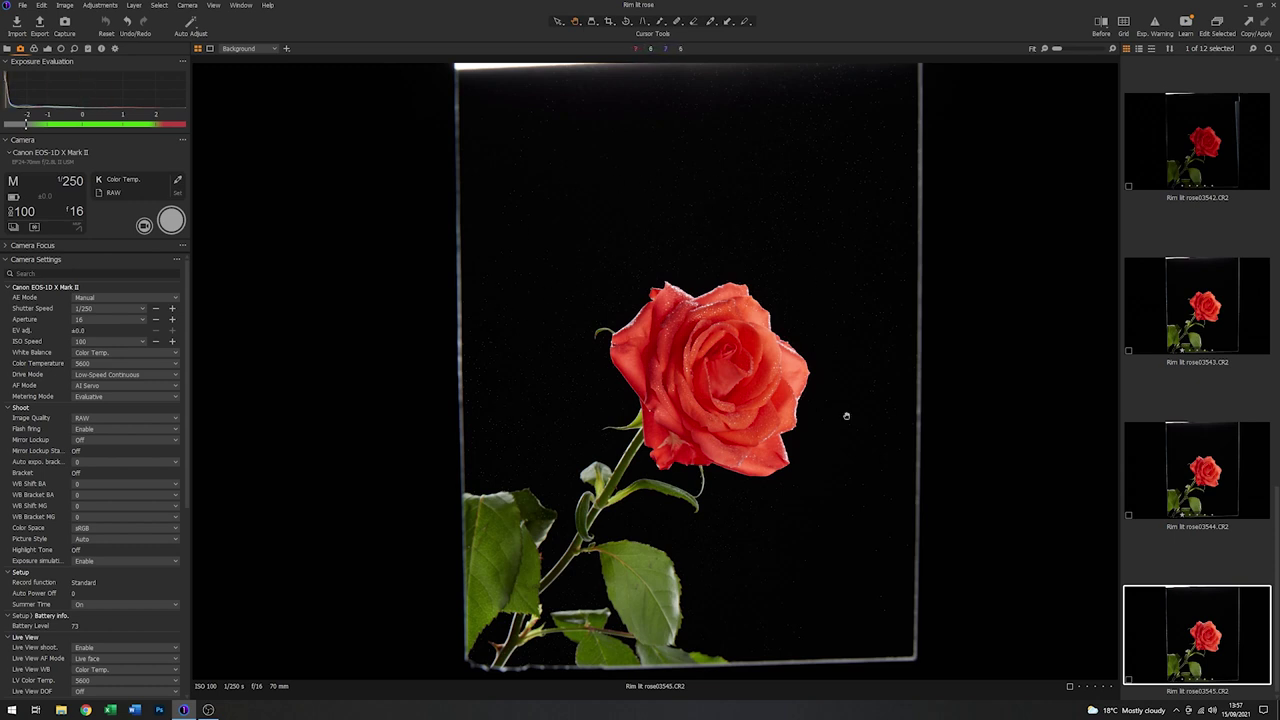
Capture another droplet-covered rose frame and check it at 100% before fitting it back.
click(171, 221)
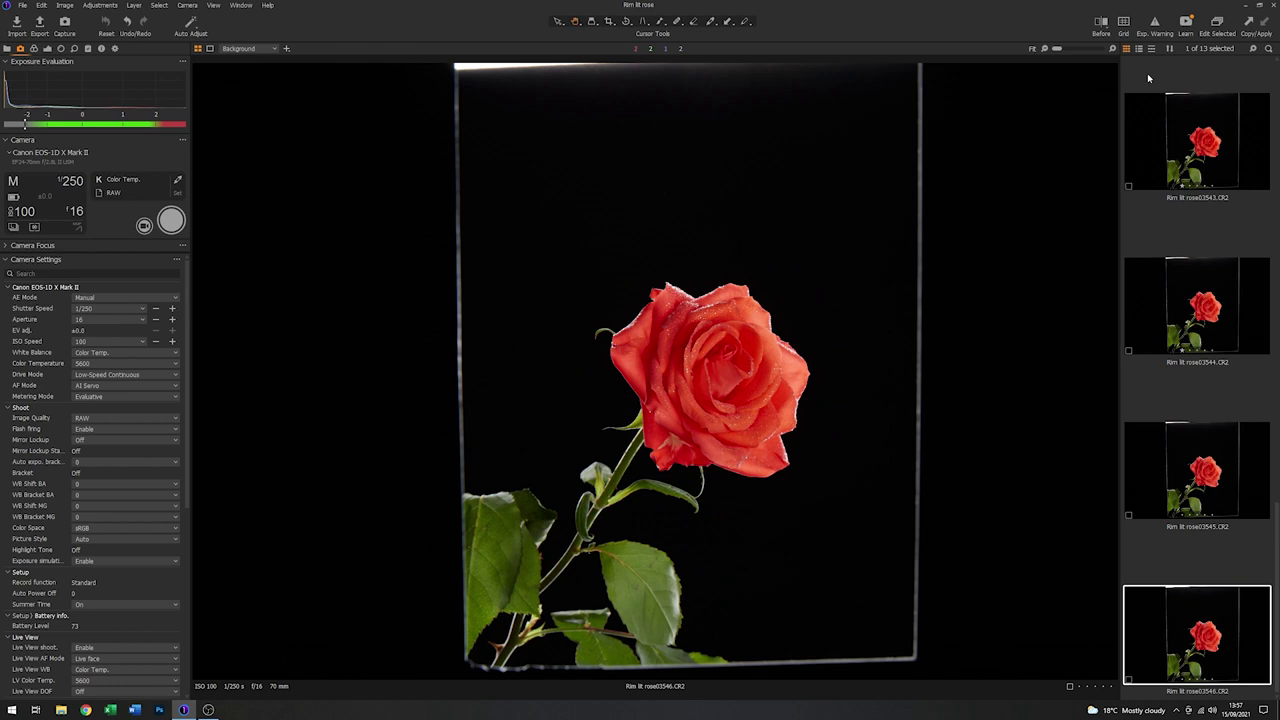
click(1113, 50)
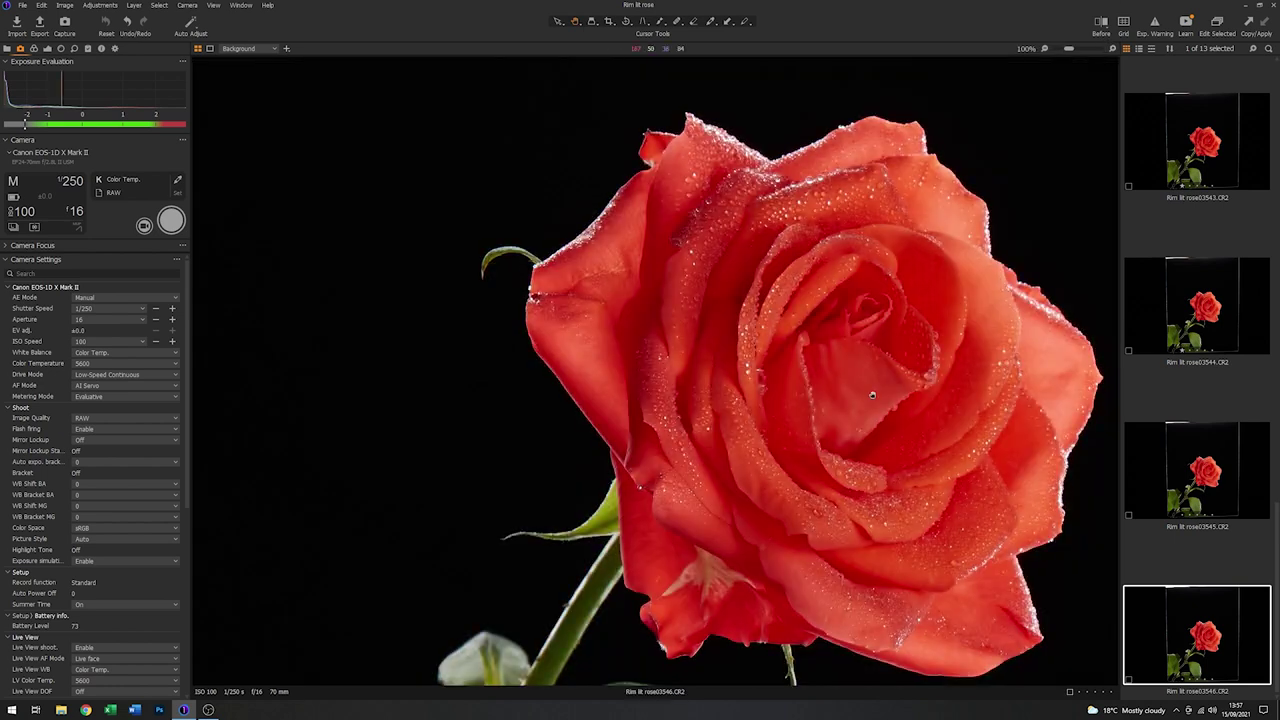
drag(907, 401, 818, 395)
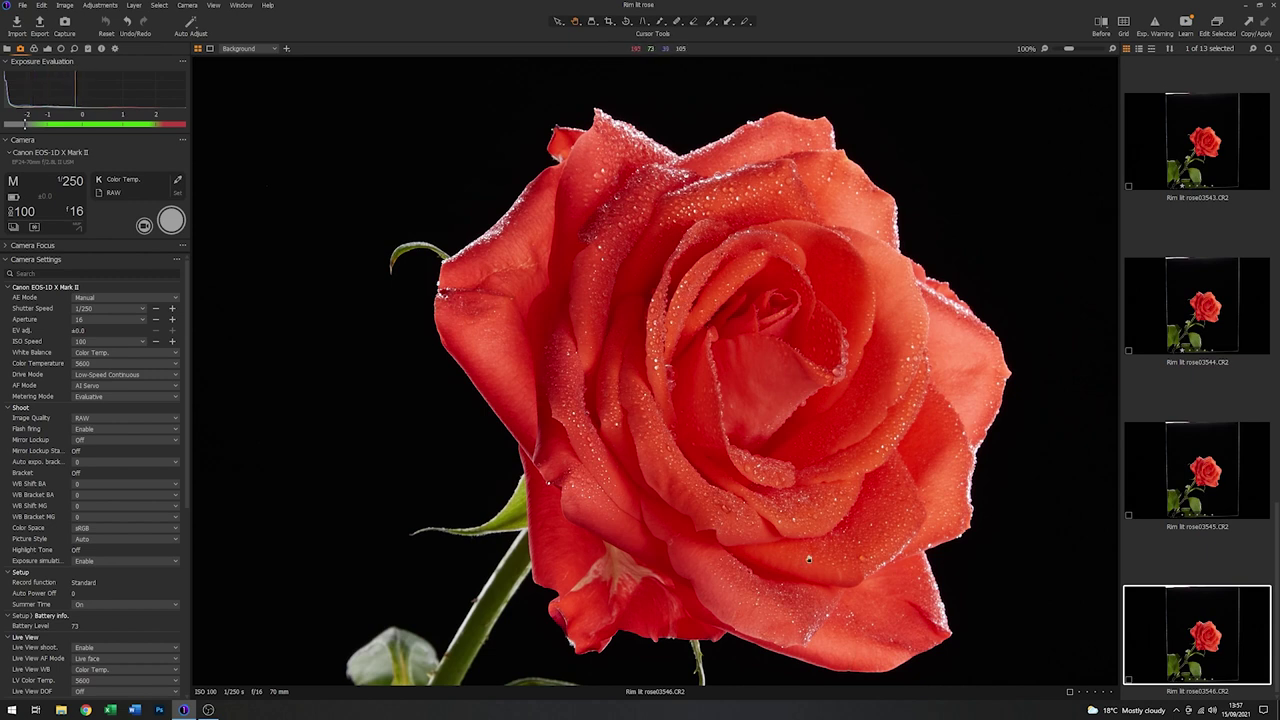
click(1045, 50)
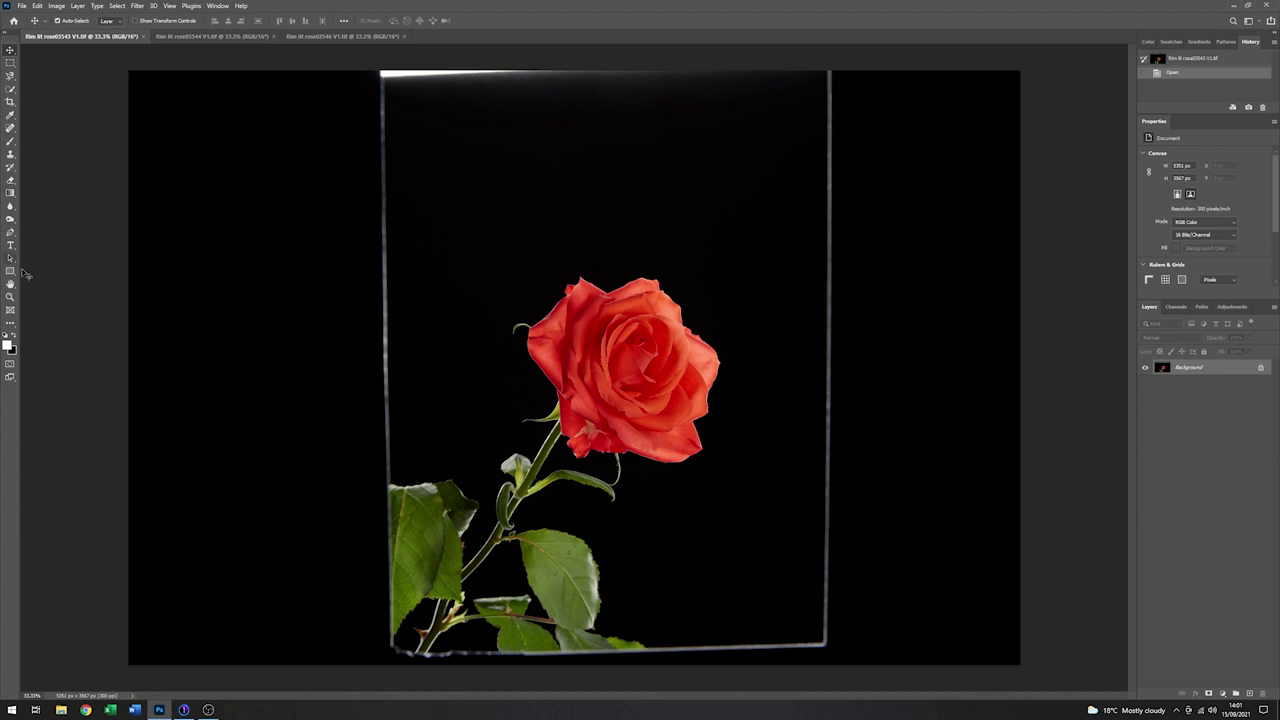
Zoom the rose03543 image to 100% with the Zoom tool to inspect detail.
click(10, 296)
click(672, 356)
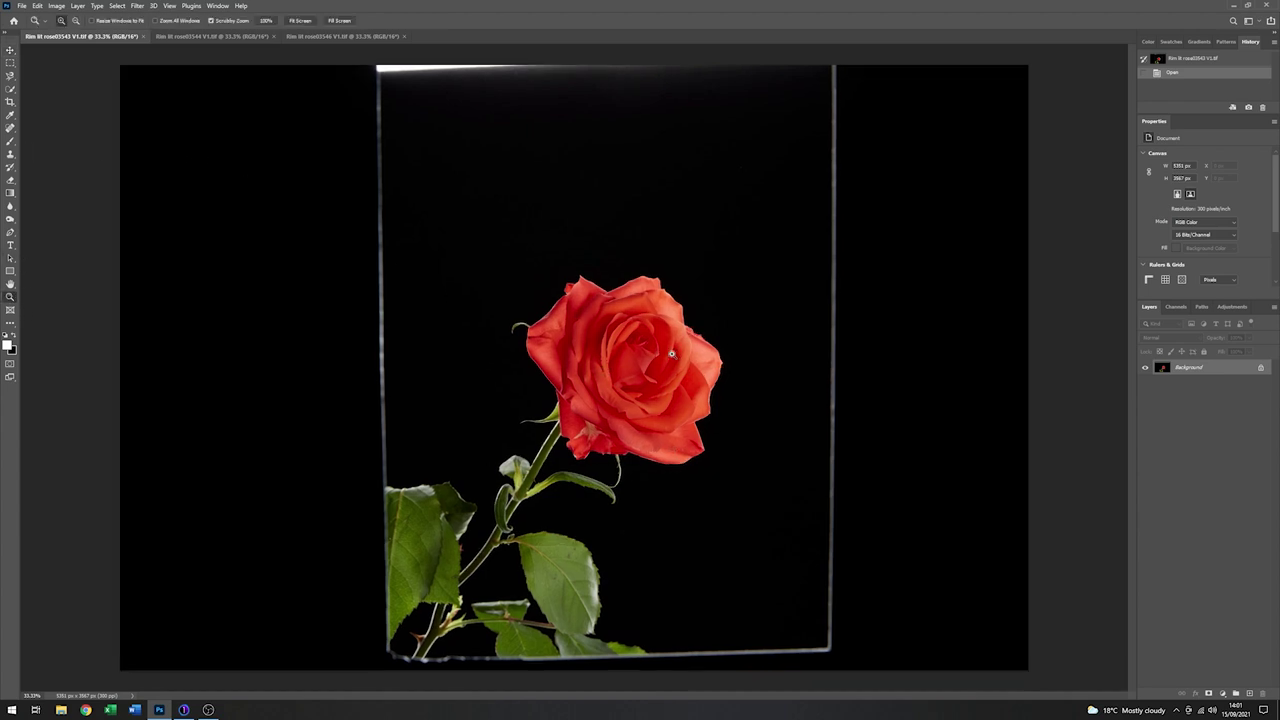
click(620, 385)
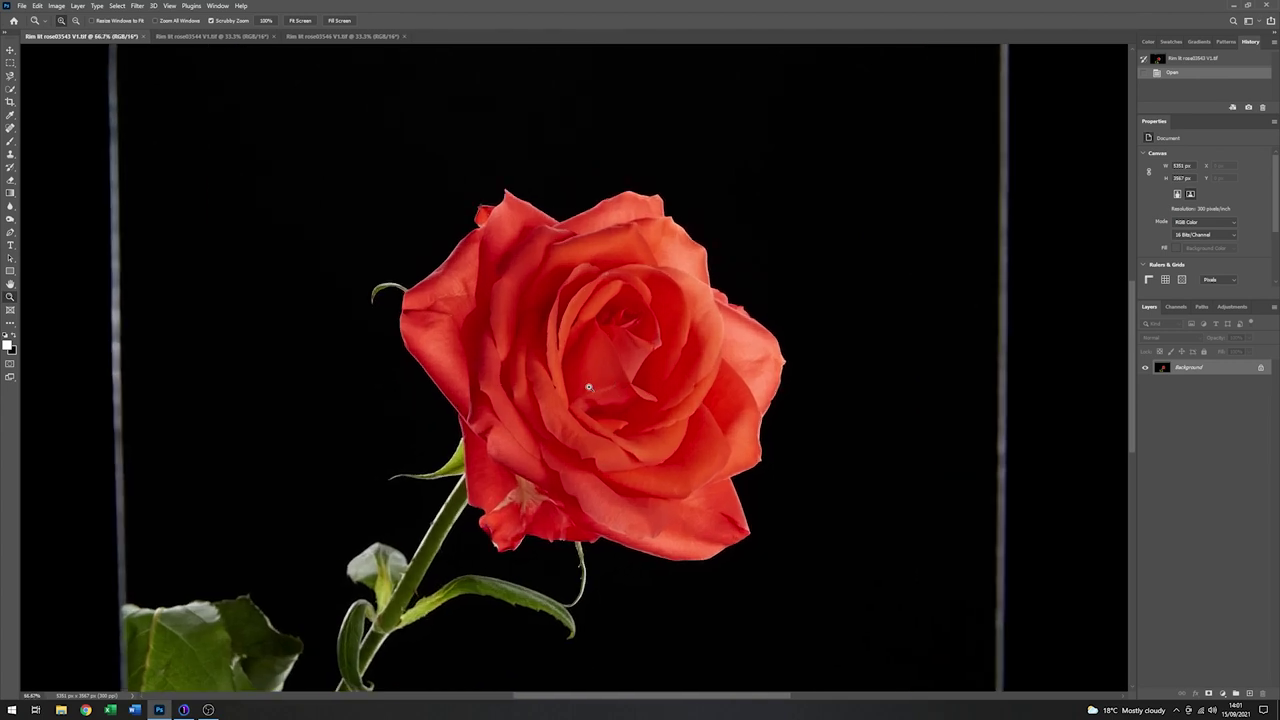
click(588, 387)
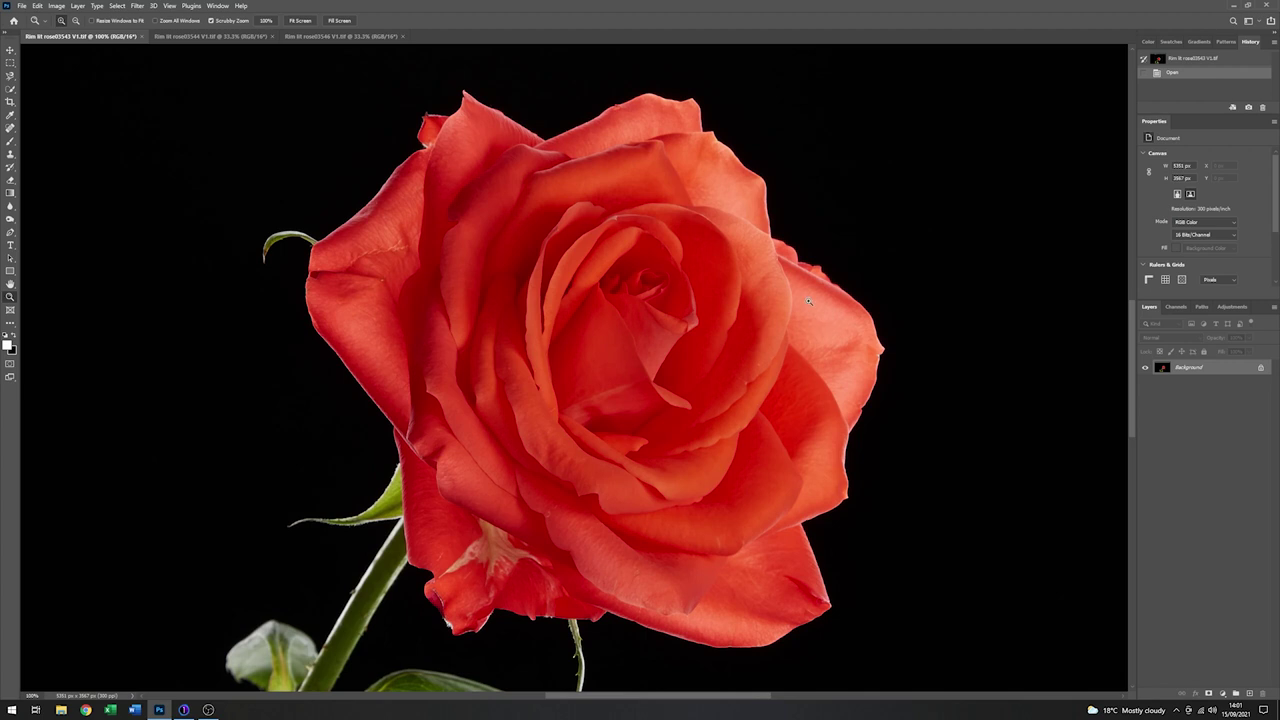
Switch to rose03544 and zoom to 100% on the droplet-covered rose.
click(221, 37)
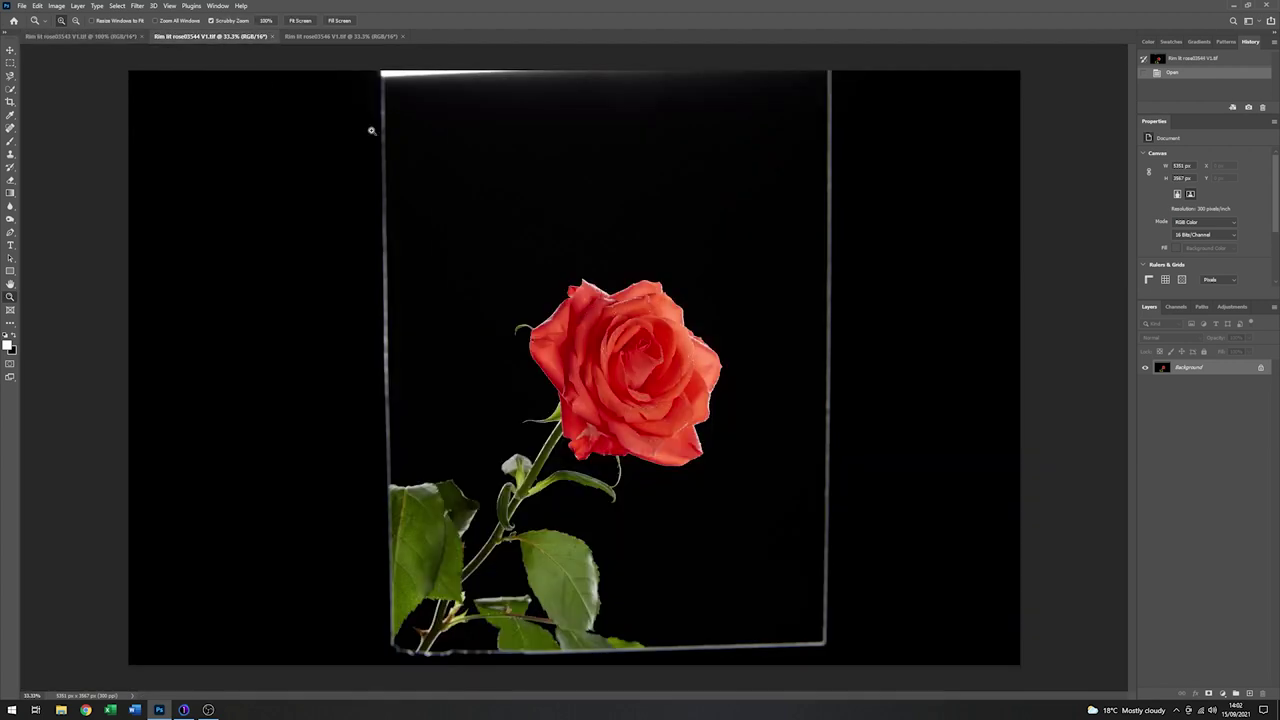
click(636, 383)
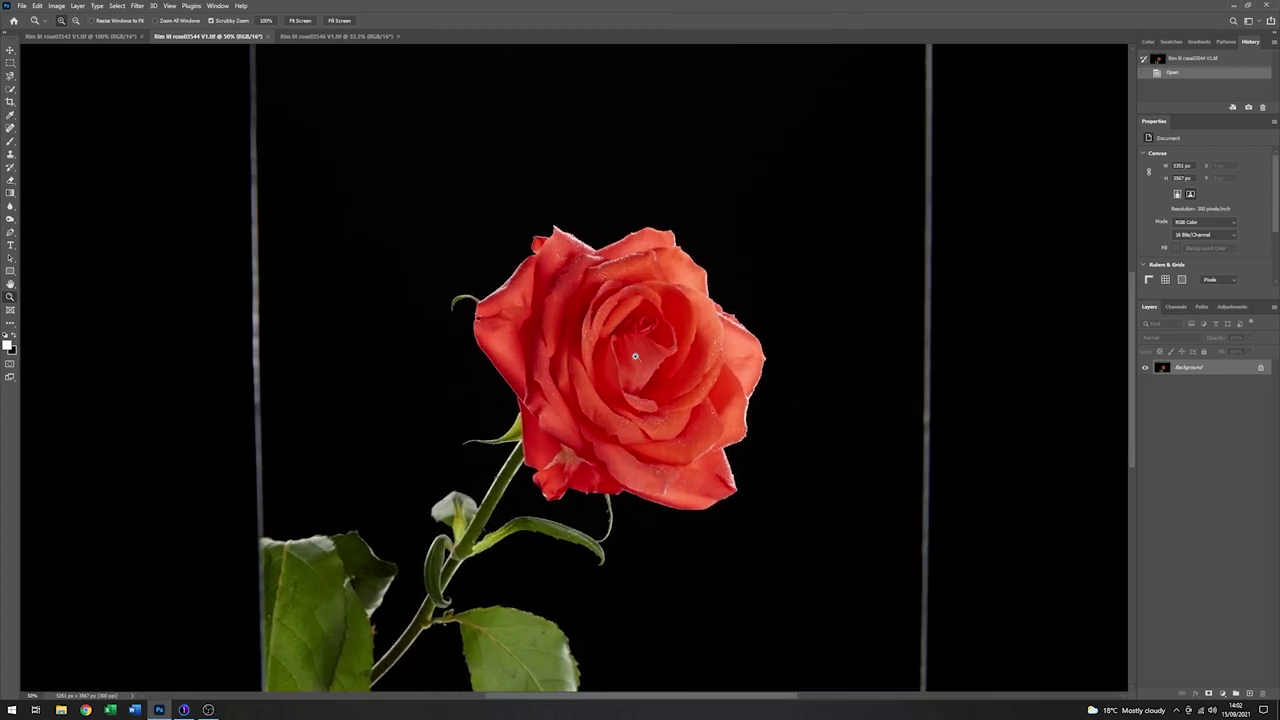
click(637, 382)
click(635, 370)
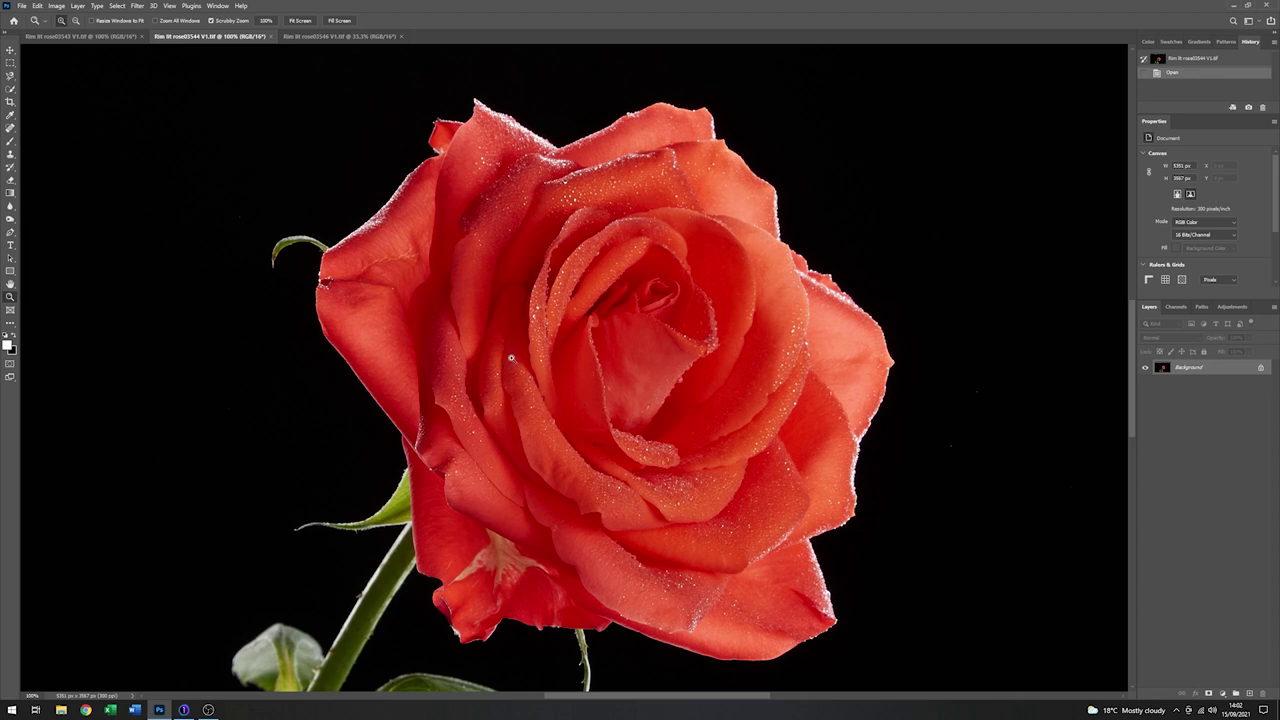
Zoom rose03546 to full size, then close the rose03544 and rose03543 documents.
click(336, 37)
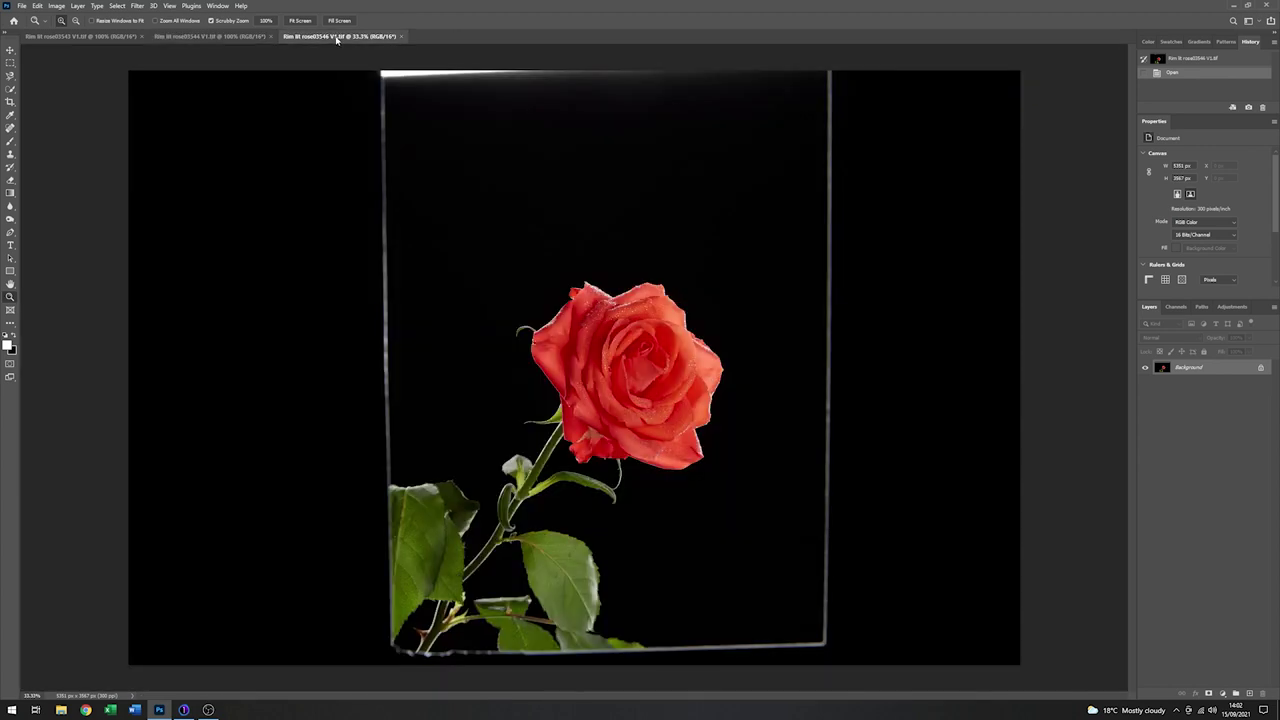
click(636, 362)
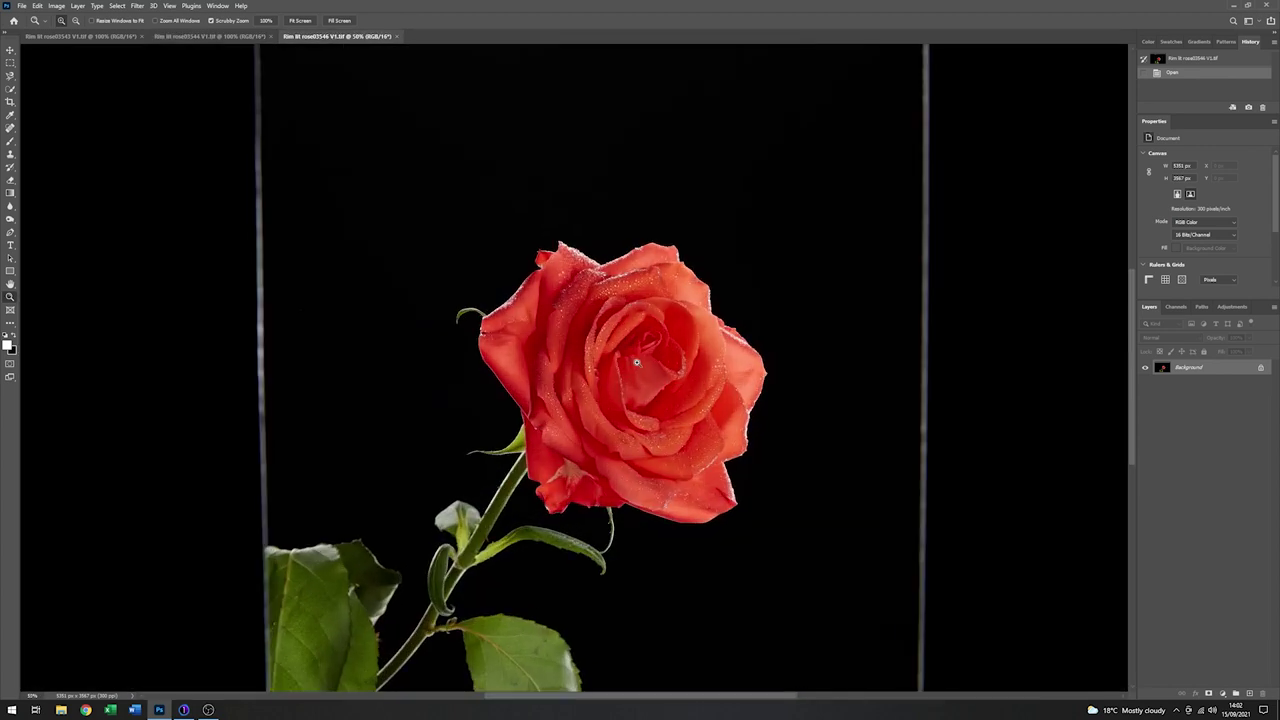
click(633, 362)
click(630, 362)
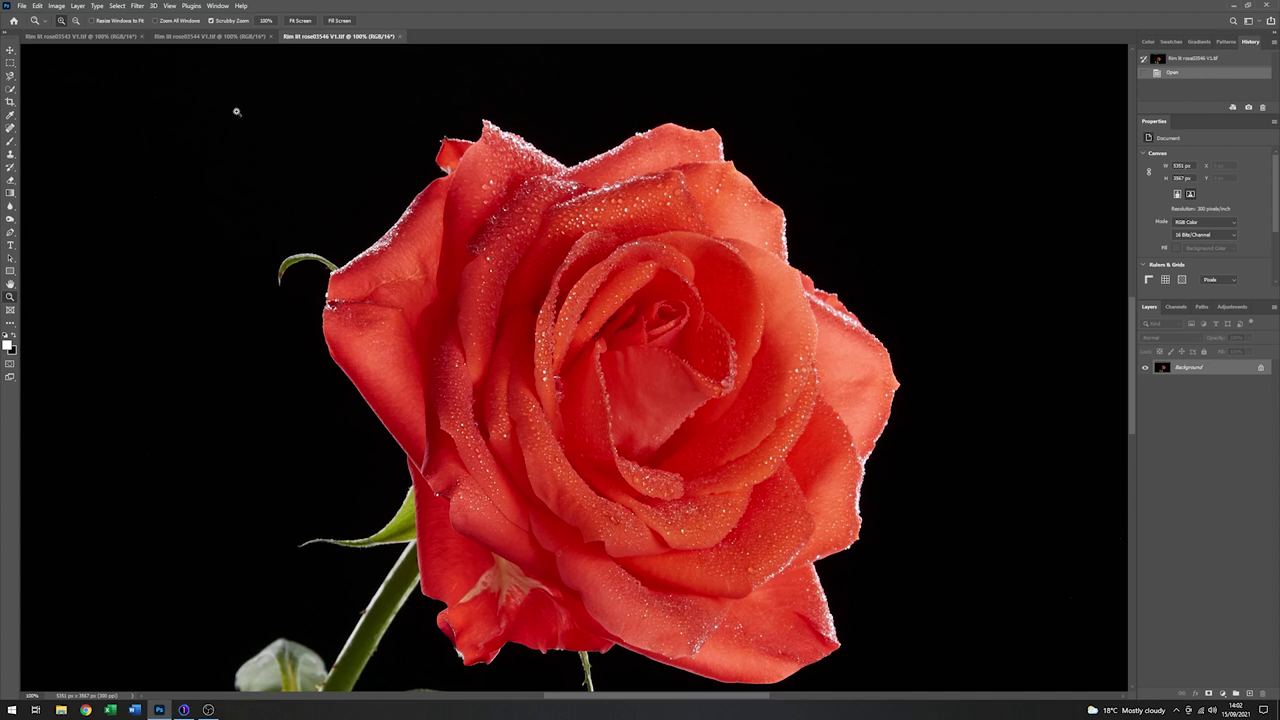
click(271, 38)
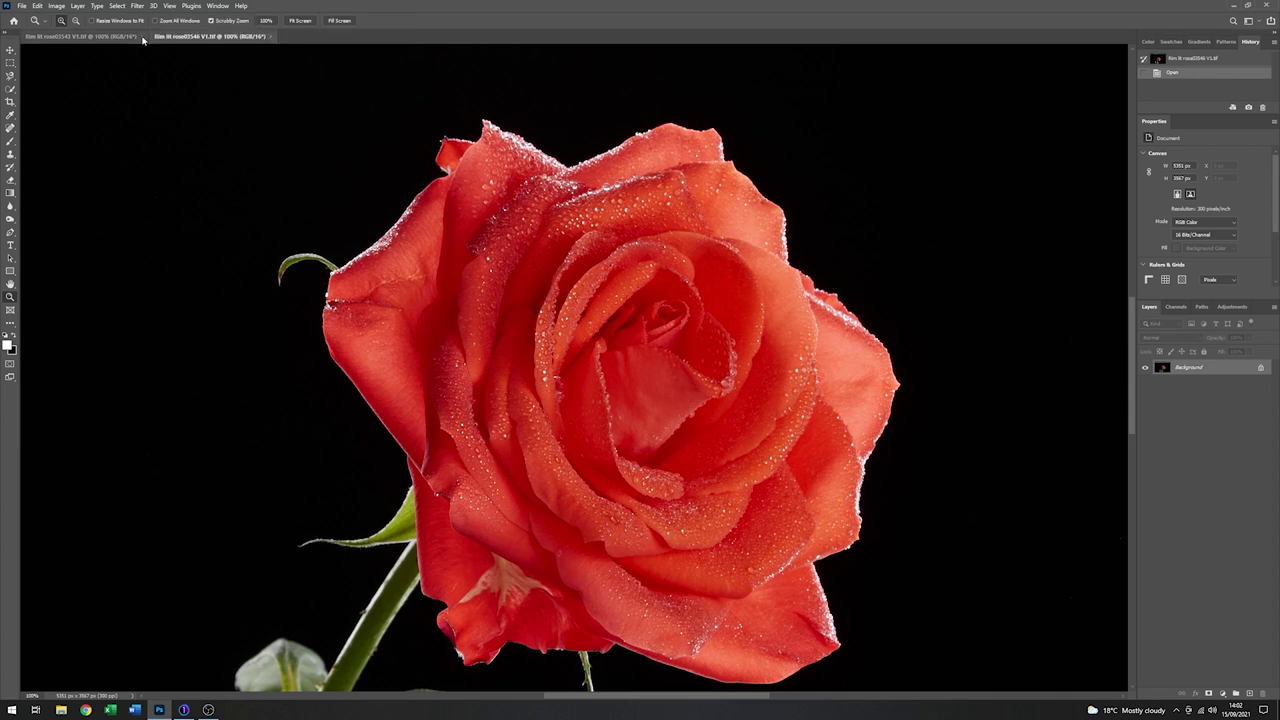
click(143, 38)
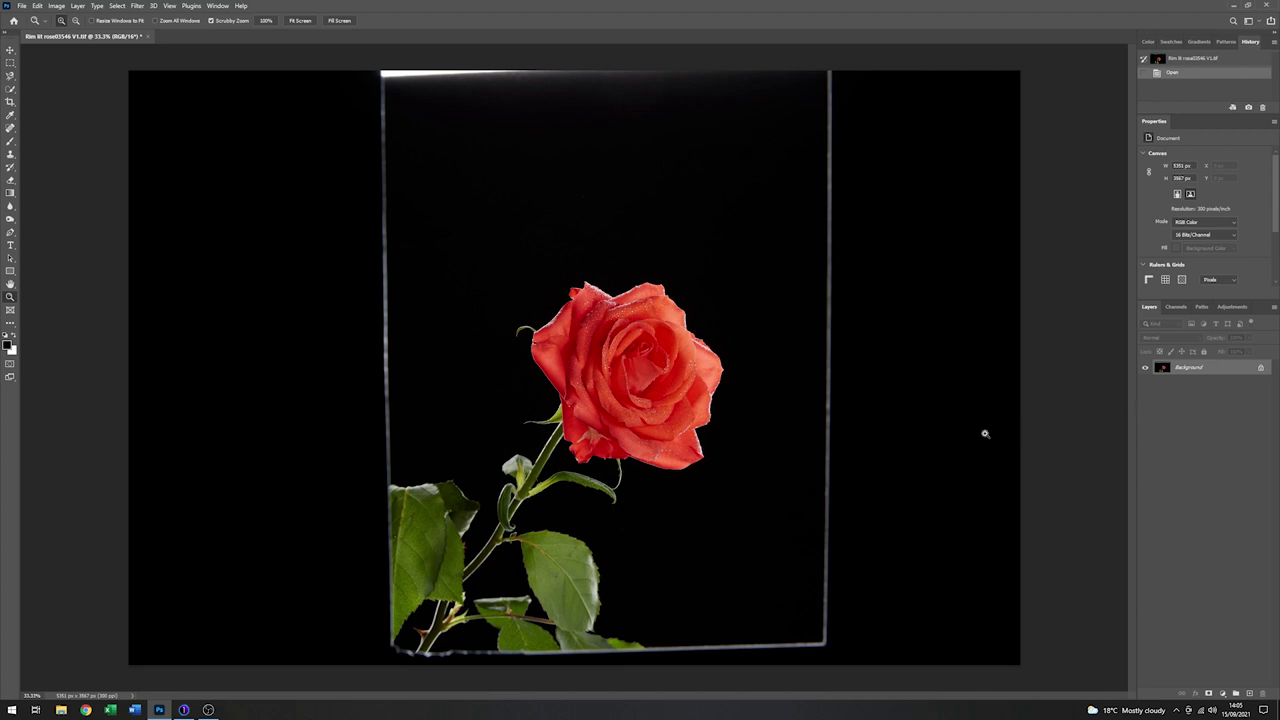
Add an empty Layer 1 above Background, sample black with the Eyedropper, and select Layer 1.
click(1250, 695)
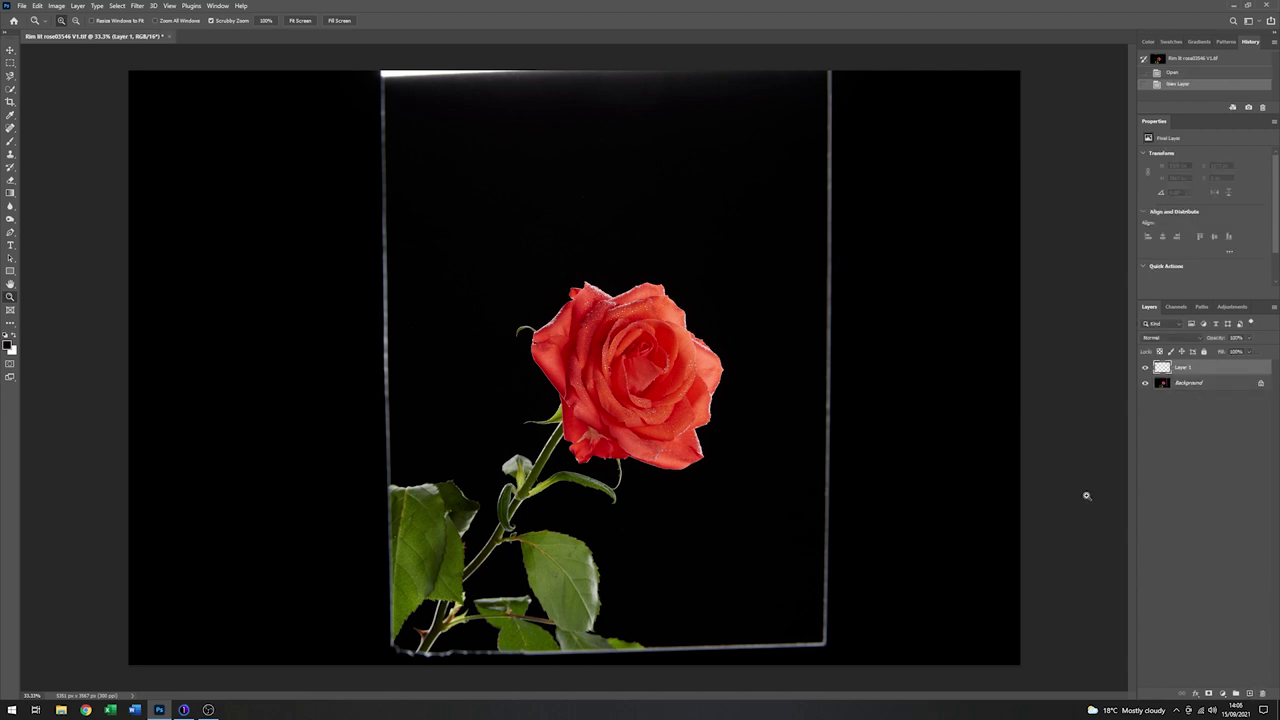
click(1222, 384)
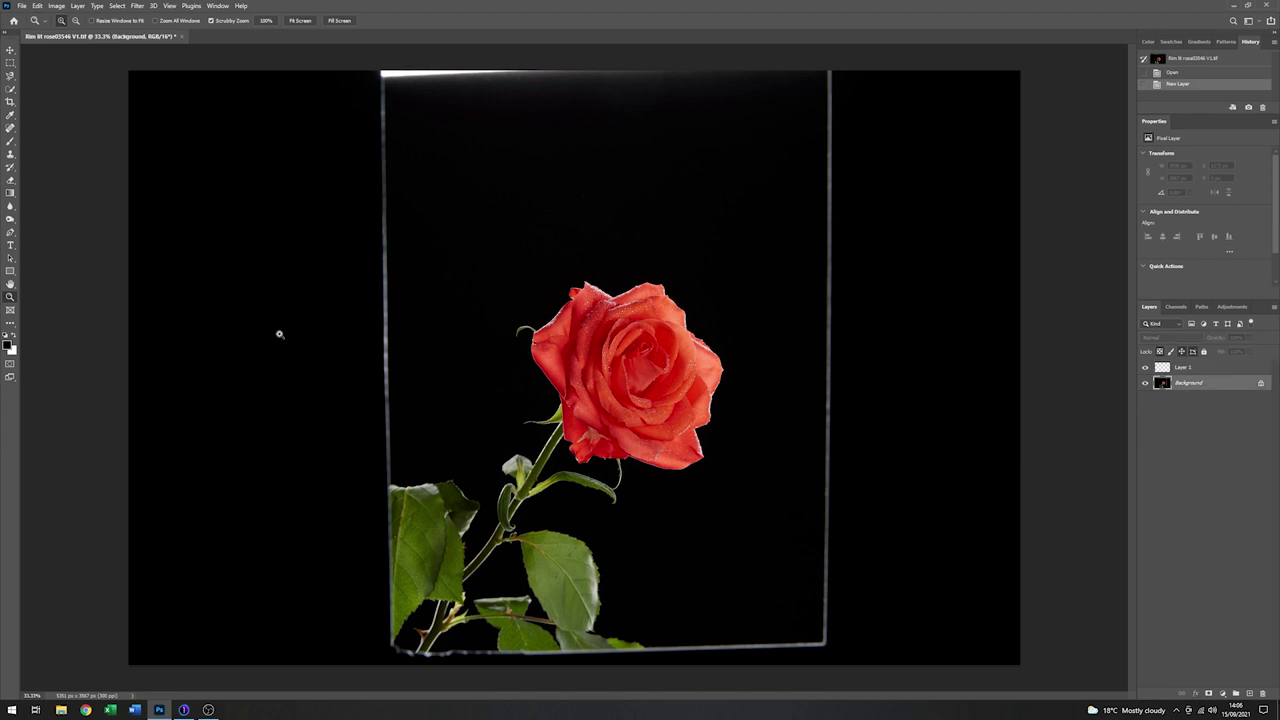
click(12, 116)
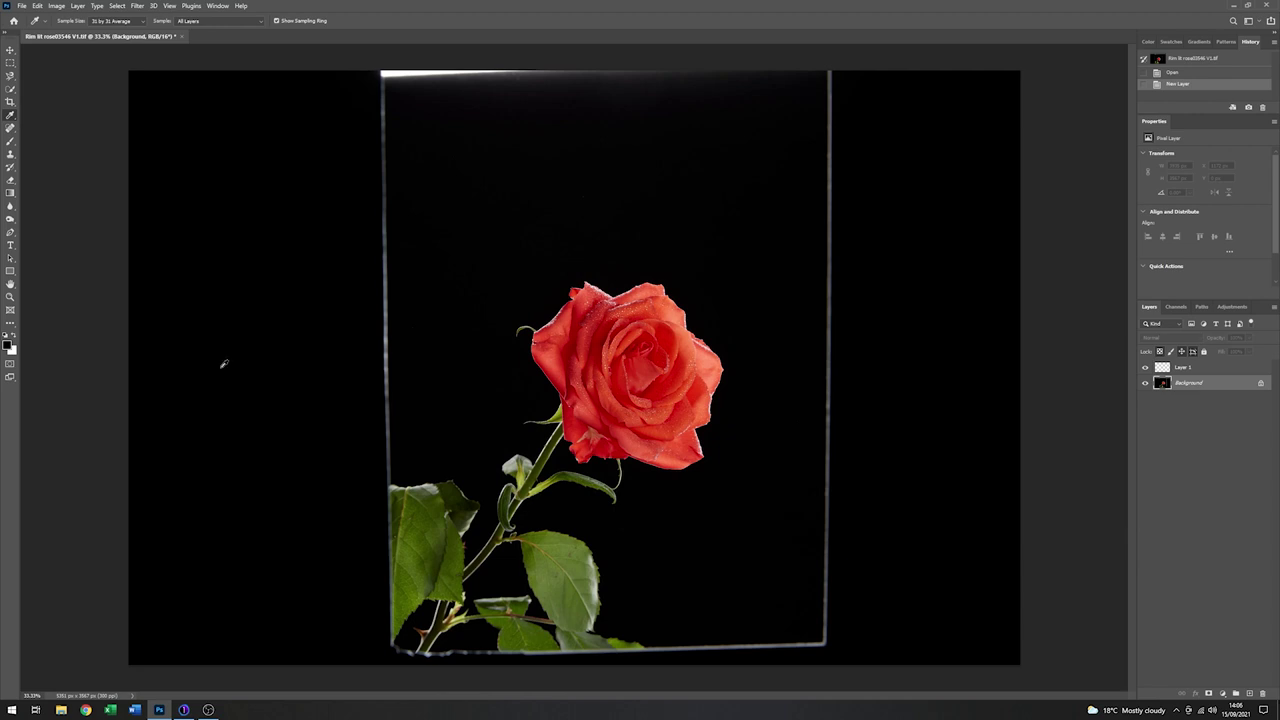
click(1209, 368)
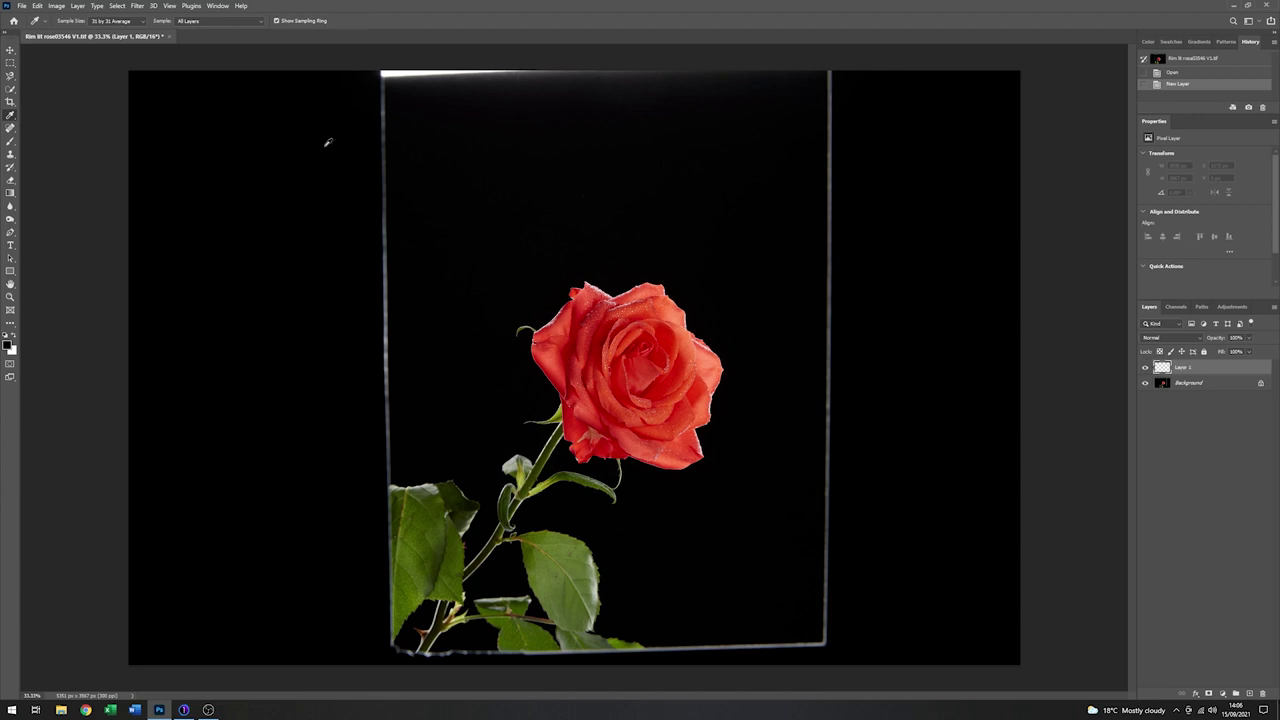
Brush black over the light strip's top, left and remaining bright edges on Layer 1.
click(11, 145)
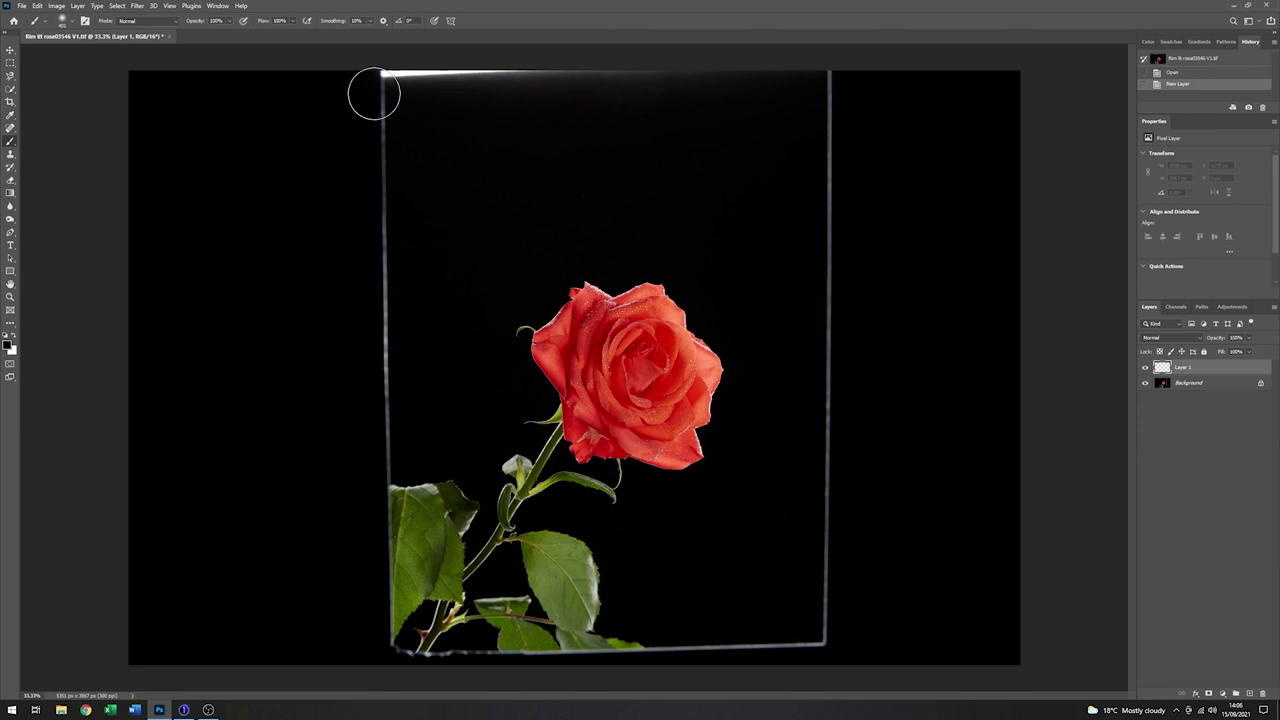
mouse_move(374, 83)
mouse_down()
mouse_move(421, 80)
mouse_move(382, 74)
mouse_move(486, 68)
mouse_move(744, 86)
mouse_move(836, 78)
mouse_move(820, 222)
mouse_move(818, 206)
mouse_move(826, 356)
mouse_move(812, 563)
mouse_move(813, 614)
mouse_move(820, 583)
mouse_move(830, 637)
mouse_move(691, 660)
mouse_up()
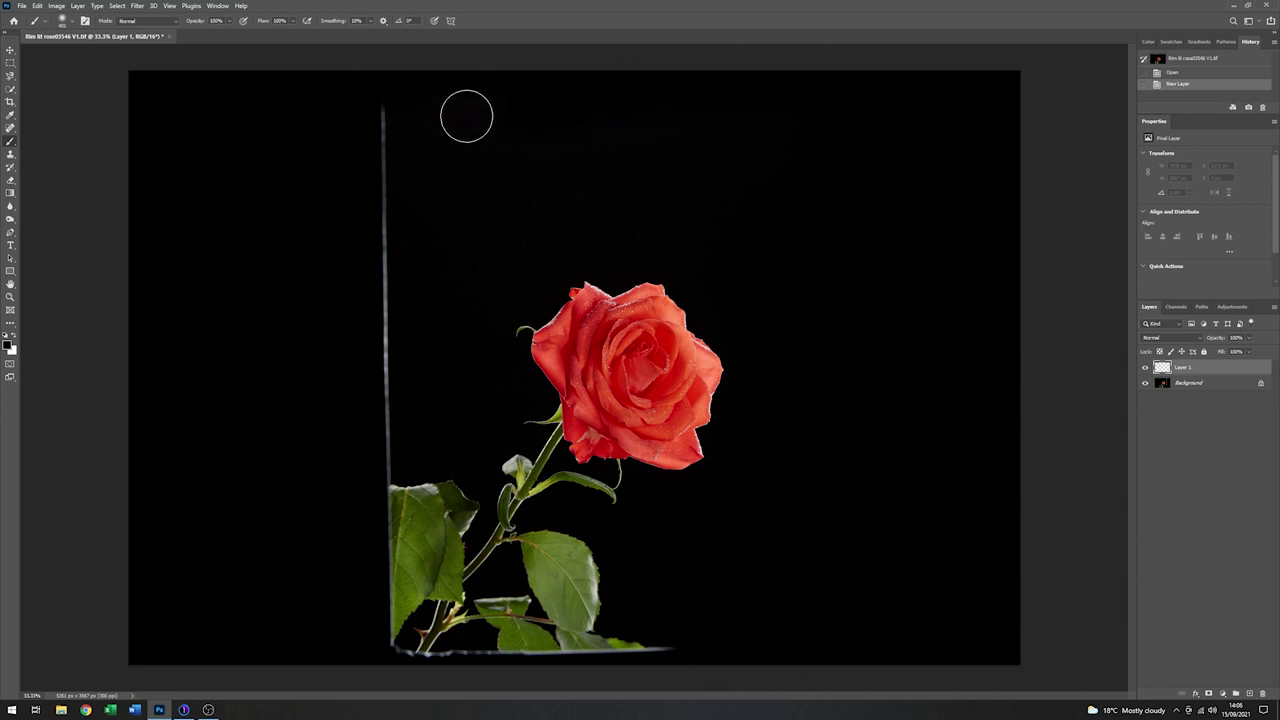
mouse_move(385, 105)
mouse_down()
mouse_move(373, 254)
mouse_move(393, 116)
mouse_move(368, 380)
mouse_move(376, 338)
mouse_move(379, 432)
mouse_move(357, 469)
mouse_move(365, 422)
mouse_move(365, 451)
mouse_move(387, 458)
mouse_move(360, 454)
mouse_move(396, 198)
mouse_move(377, 346)
mouse_up()
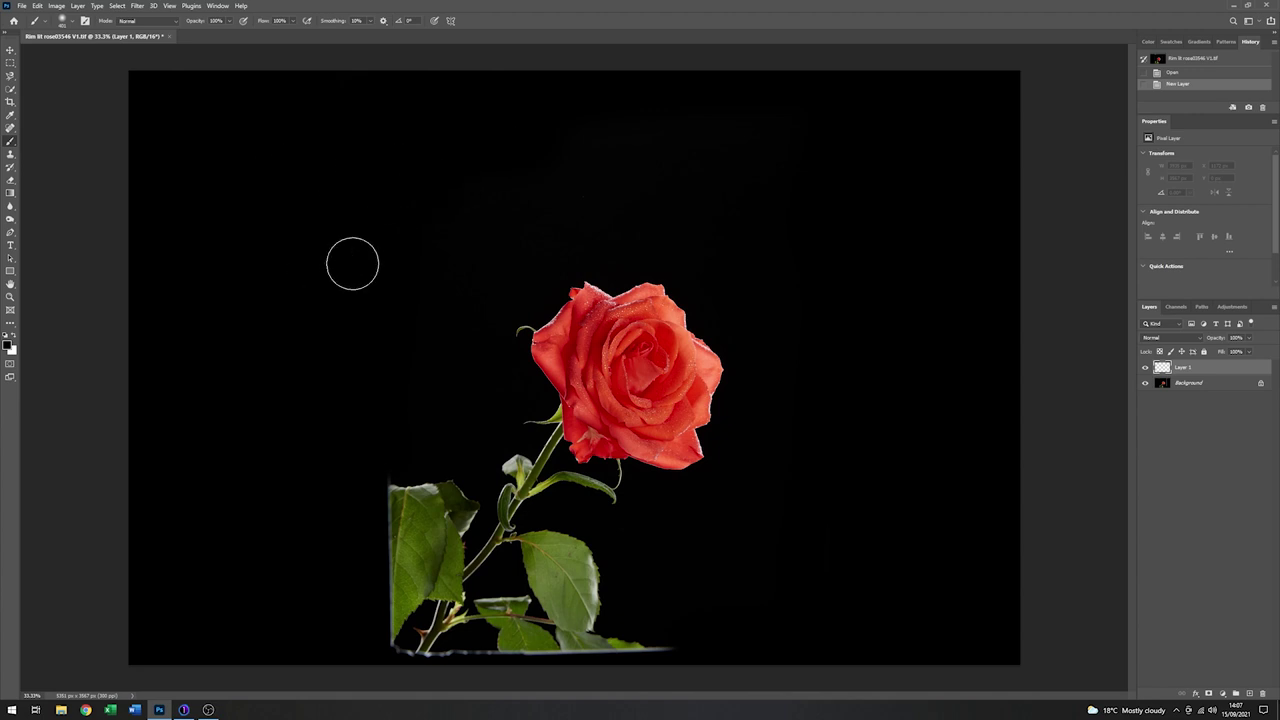
mouse_move(352, 263)
mouse_down()
mouse_move(409, 311)
mouse_move(337, 440)
mouse_move(404, 140)
mouse_up()
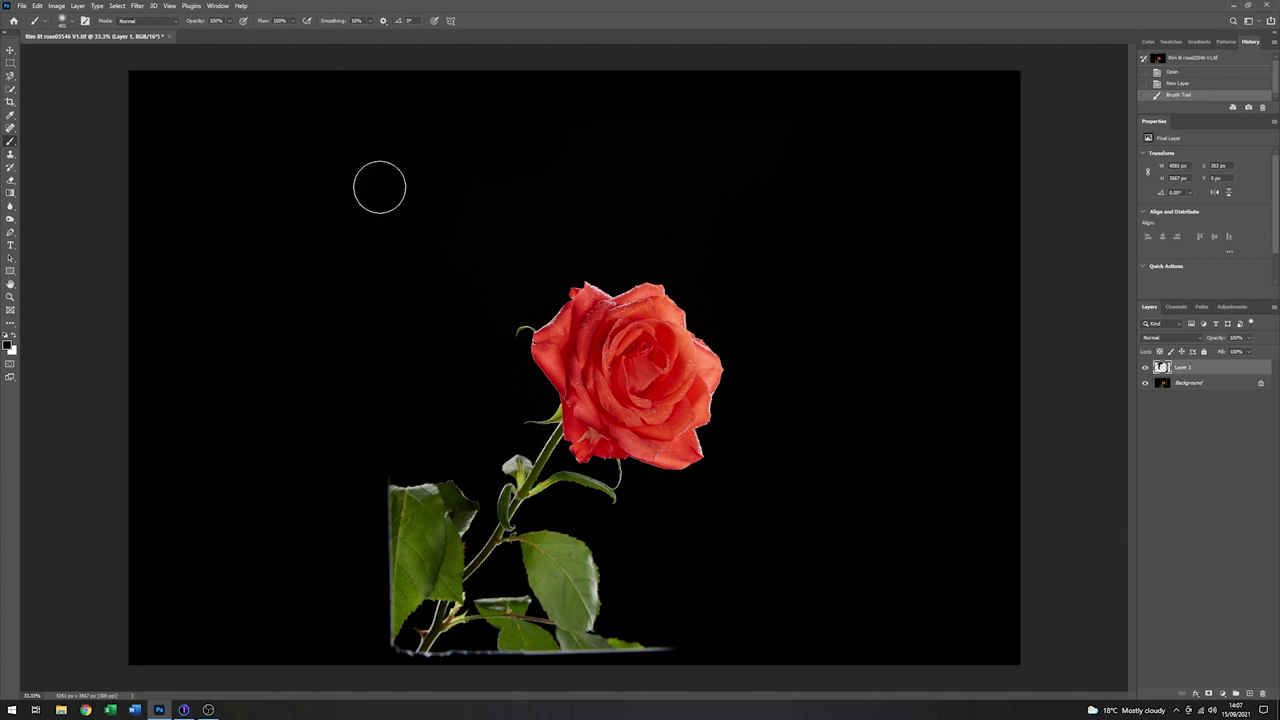
Tighten a 16:9 crop from both corners and position the rose head and upper stem inside.
click(10, 103)
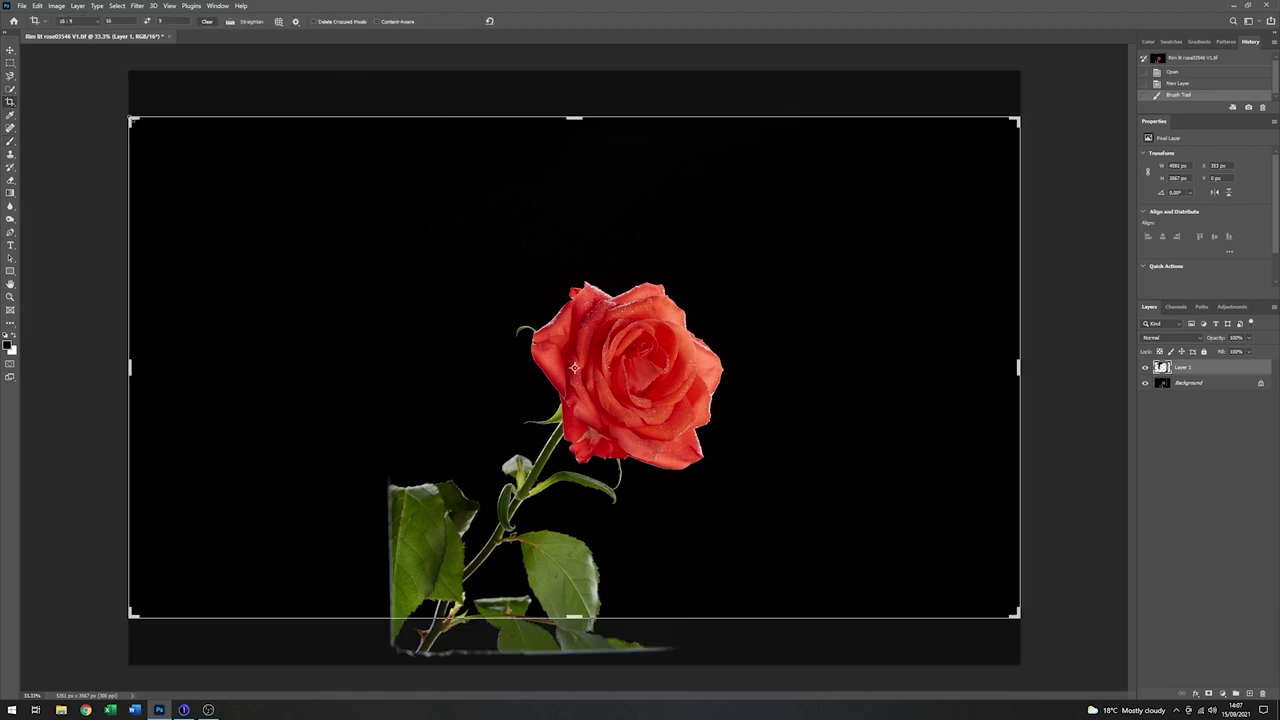
mouse_move(131, 119)
mouse_down()
mouse_move(271, 180)
mouse_move(260, 172)
mouse_up()
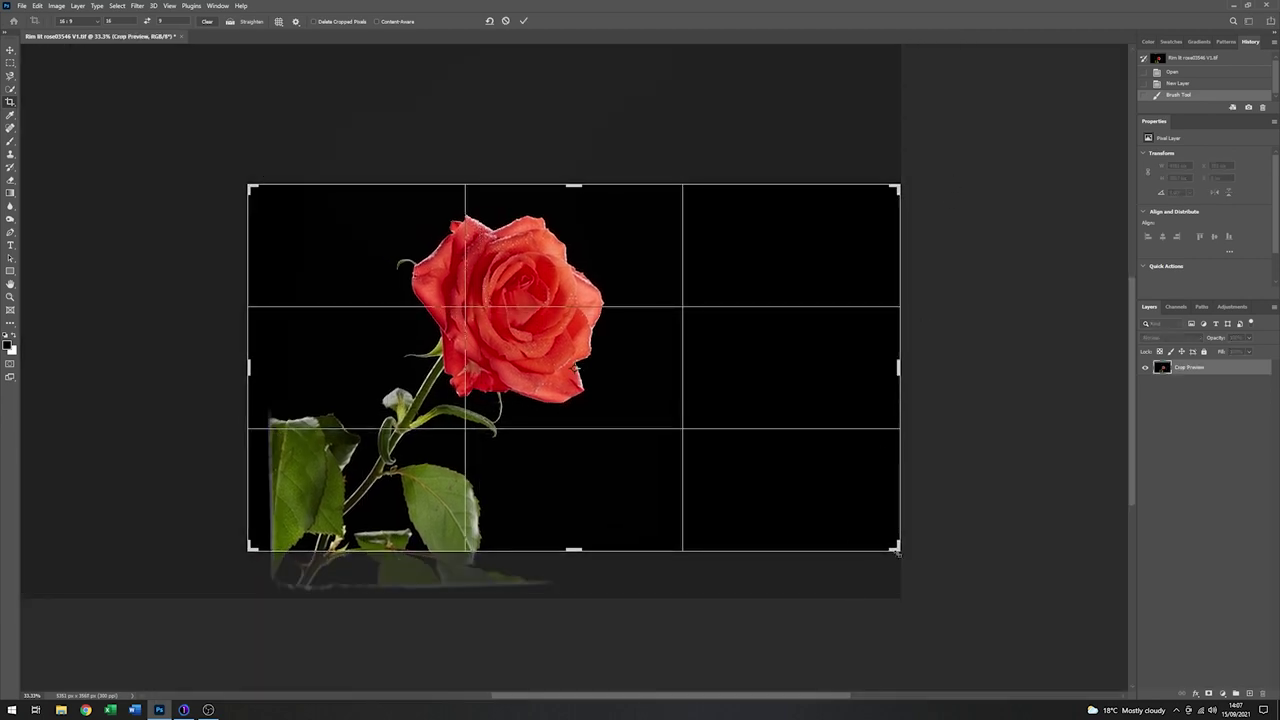
mouse_move(896, 547)
mouse_down()
mouse_move(879, 500)
mouse_move(829, 490)
mouse_up()
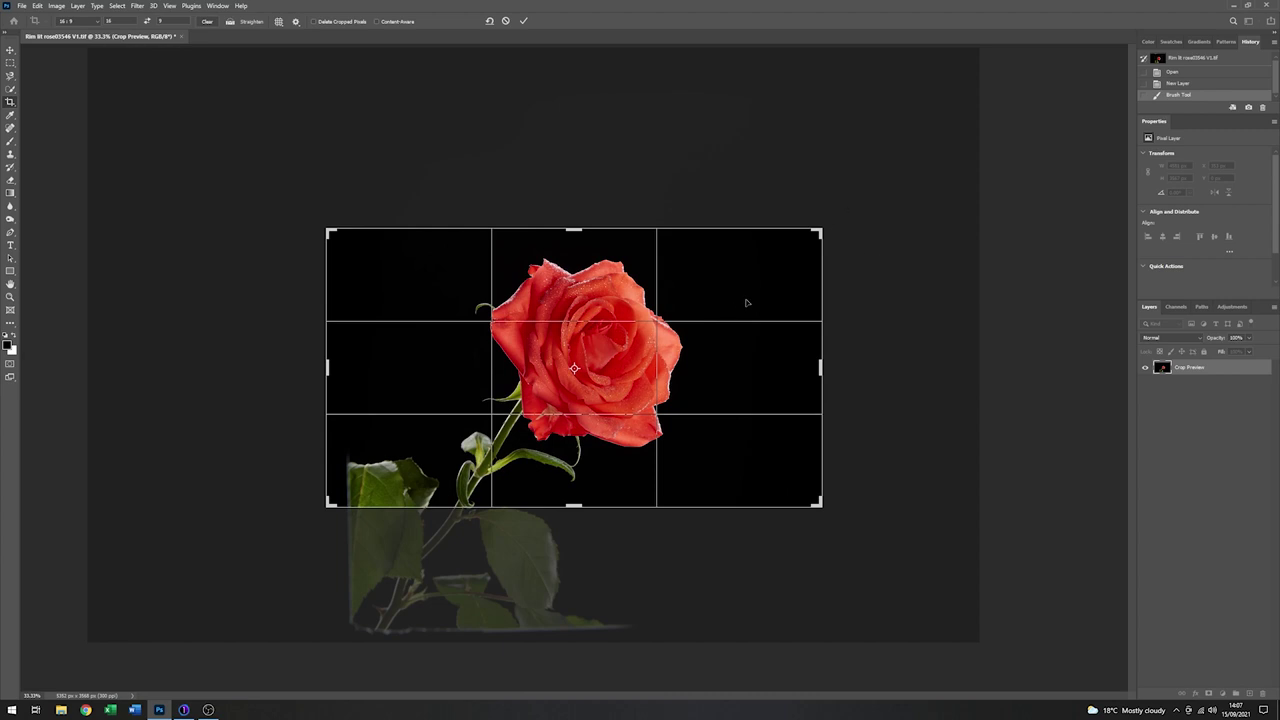
drag(746, 302, 718, 309)
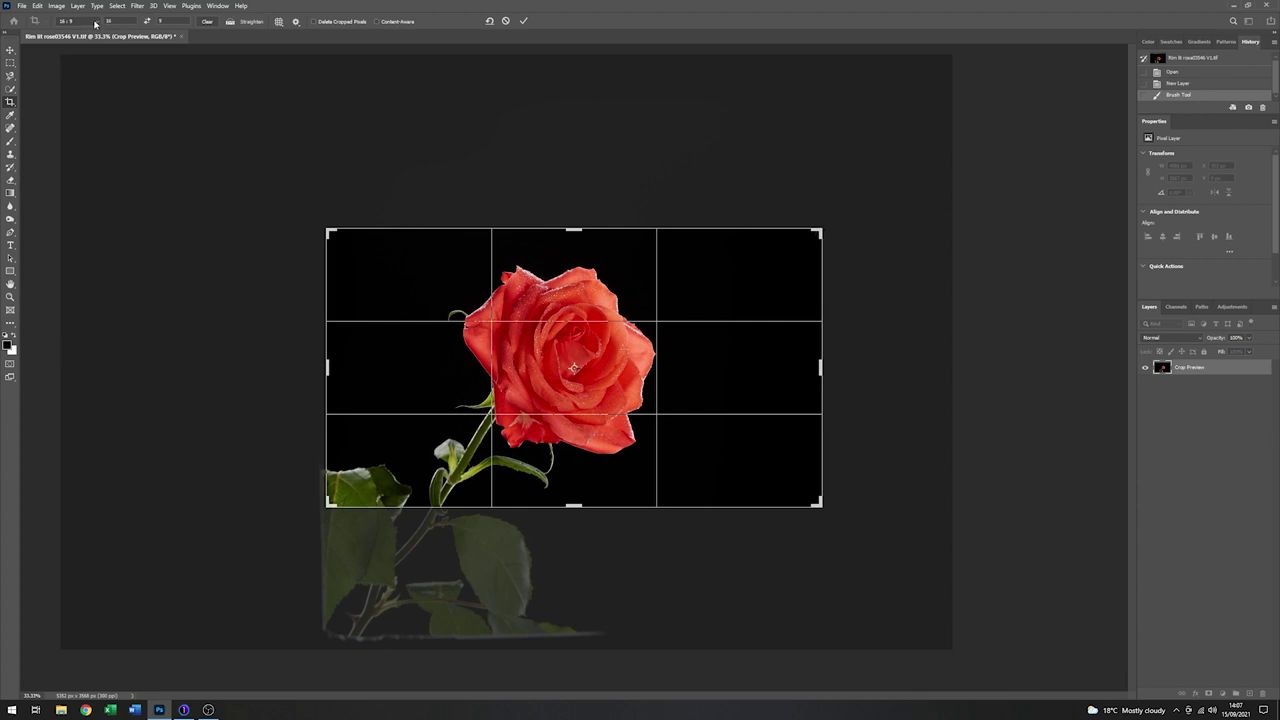
Switch the crop to 1:1 Square, then resize and reposition it around the rose, stem and leaves.
click(99, 22)
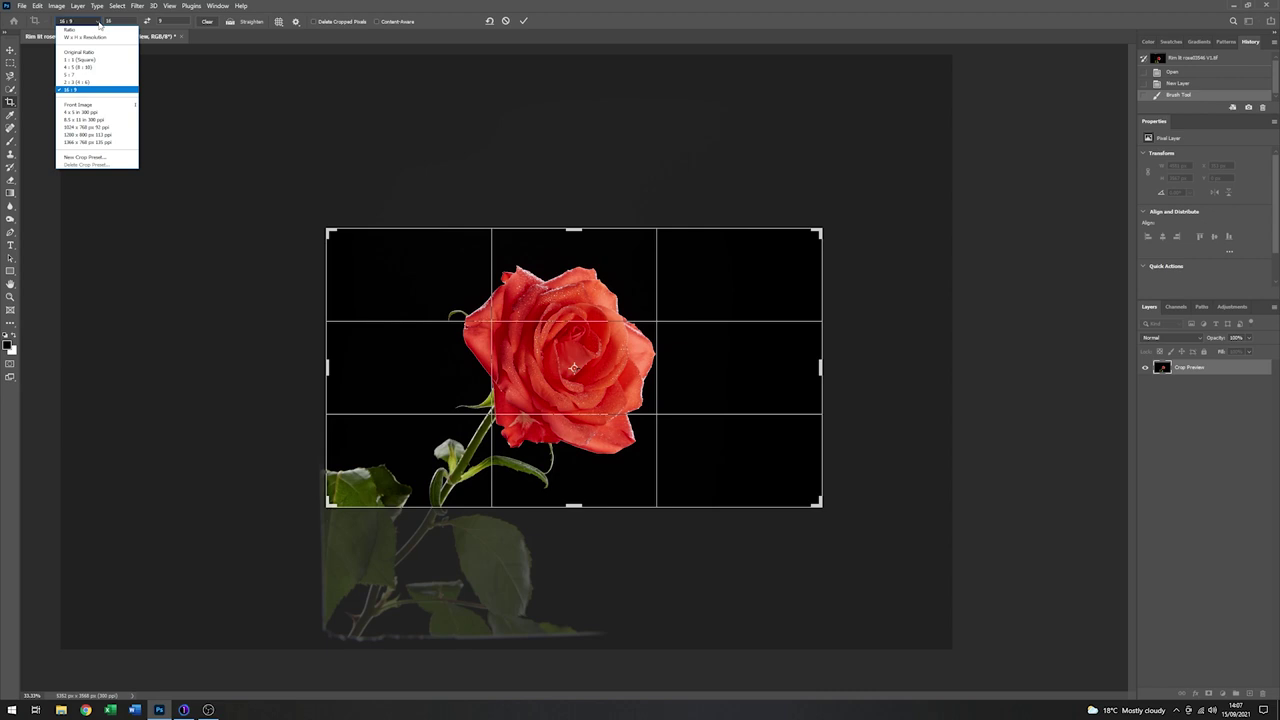
click(78, 60)
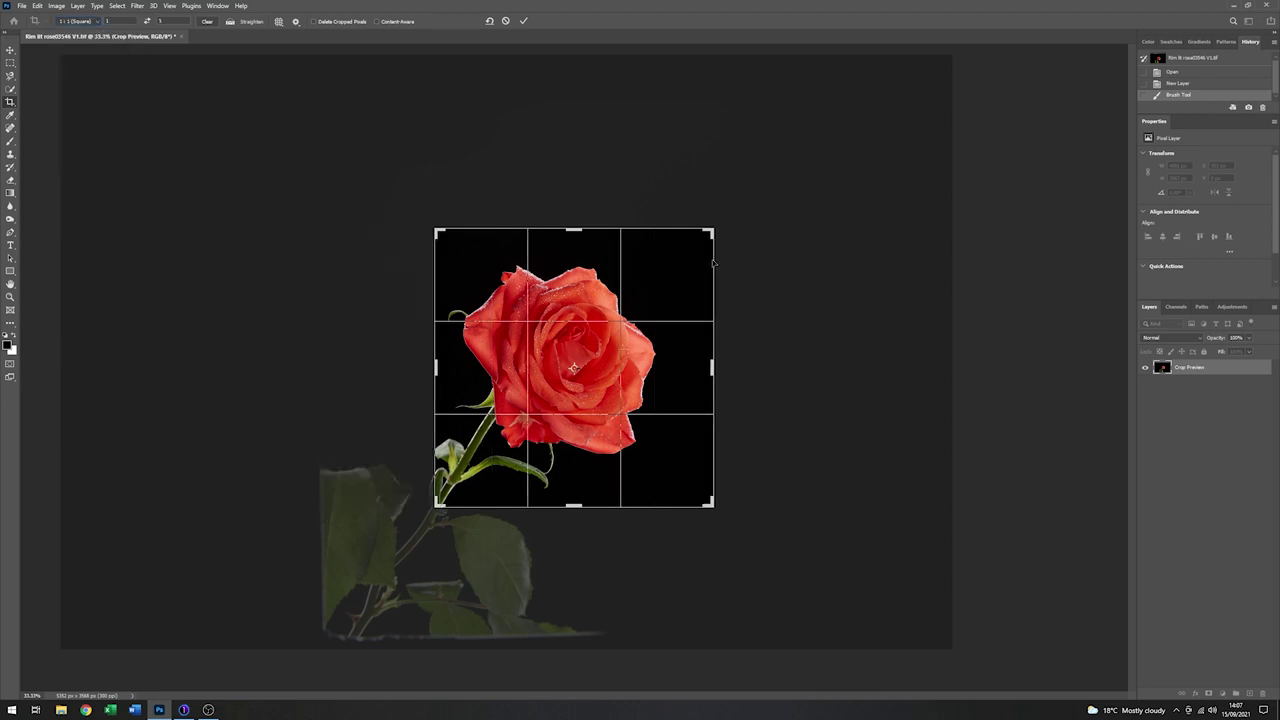
drag(709, 231, 760, 181)
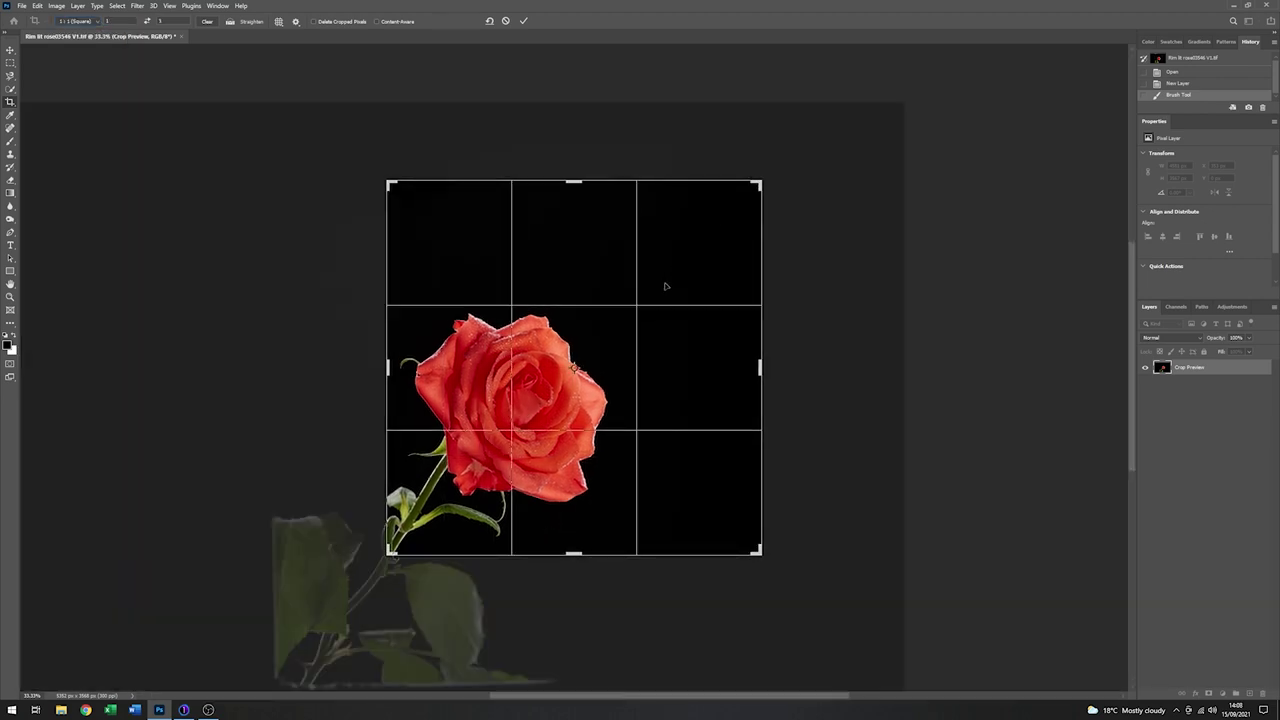
drag(693, 259, 790, 150)
drag(727, 223, 749, 180)
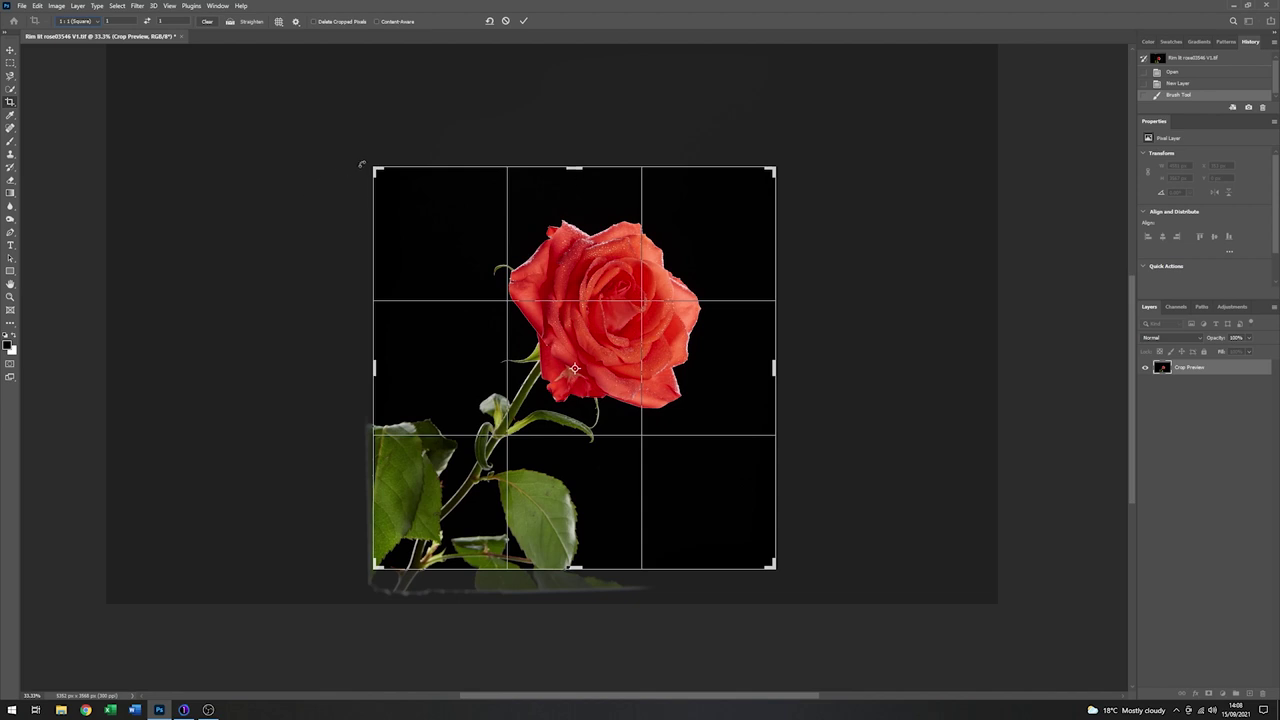
drag(371, 169, 378, 167)
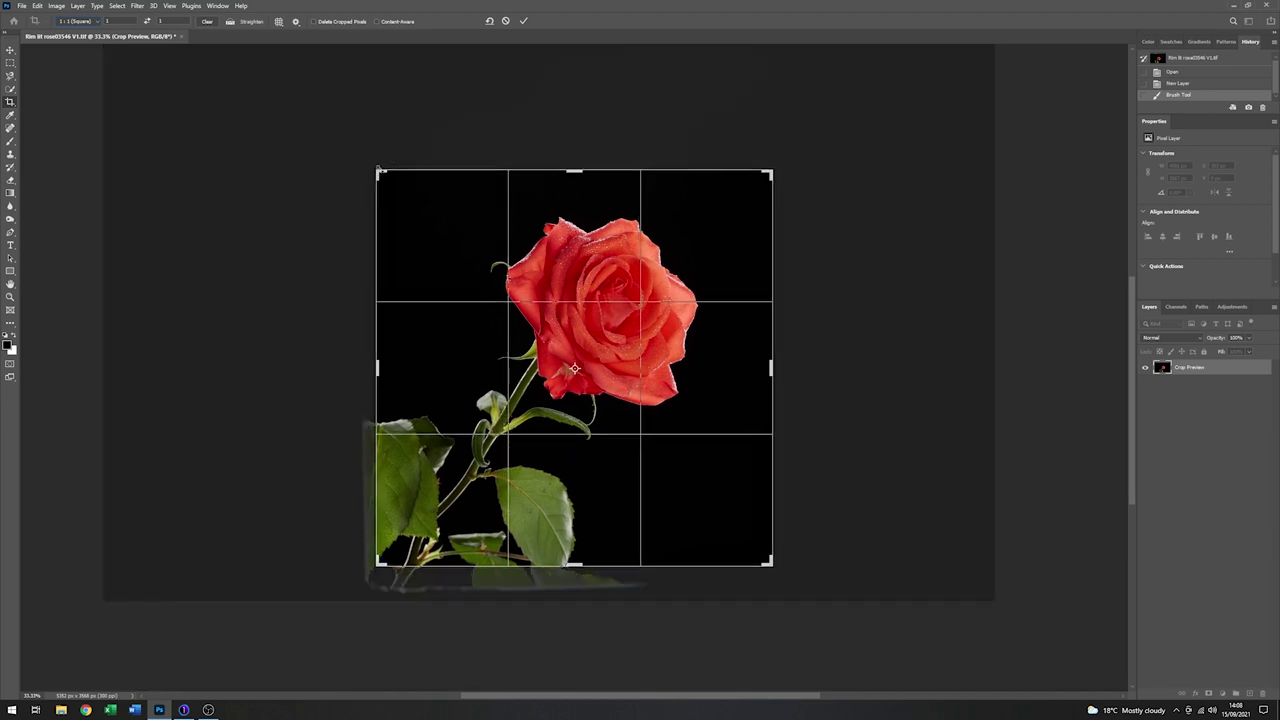
drag(703, 209, 710, 212)
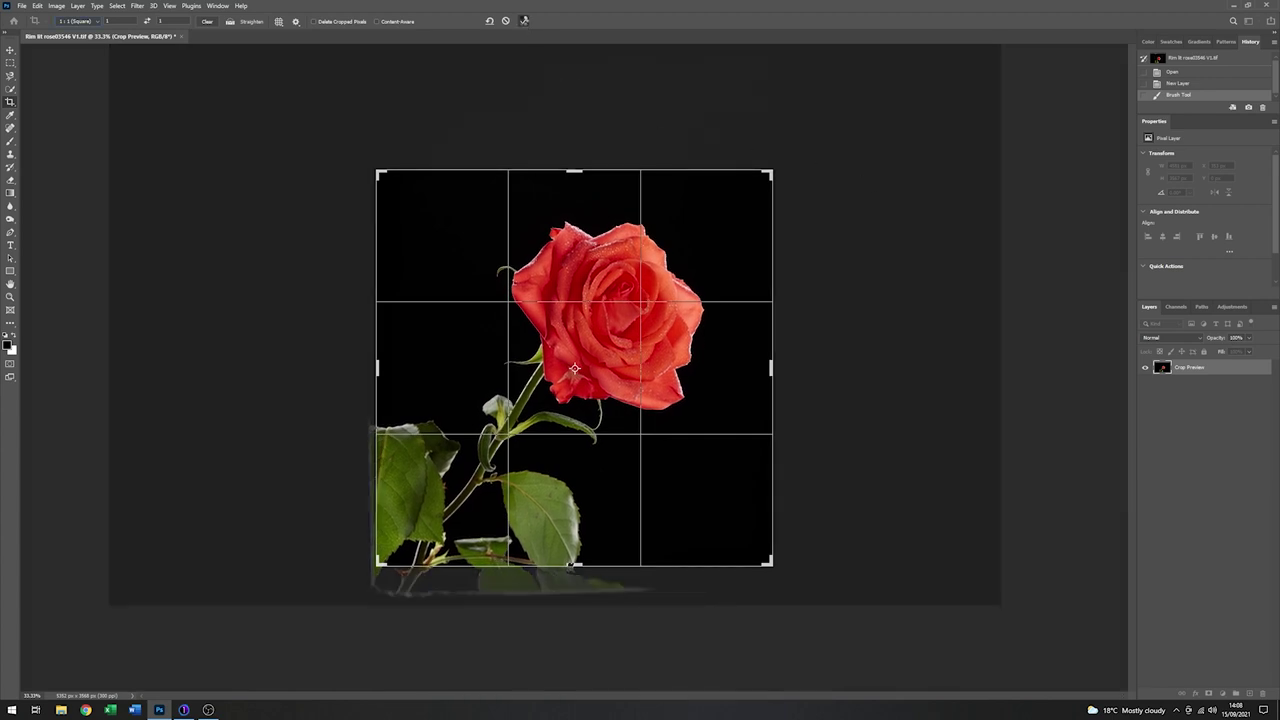
Commit the 1:1 square crop of the rose and leaves on black.
click(524, 20)
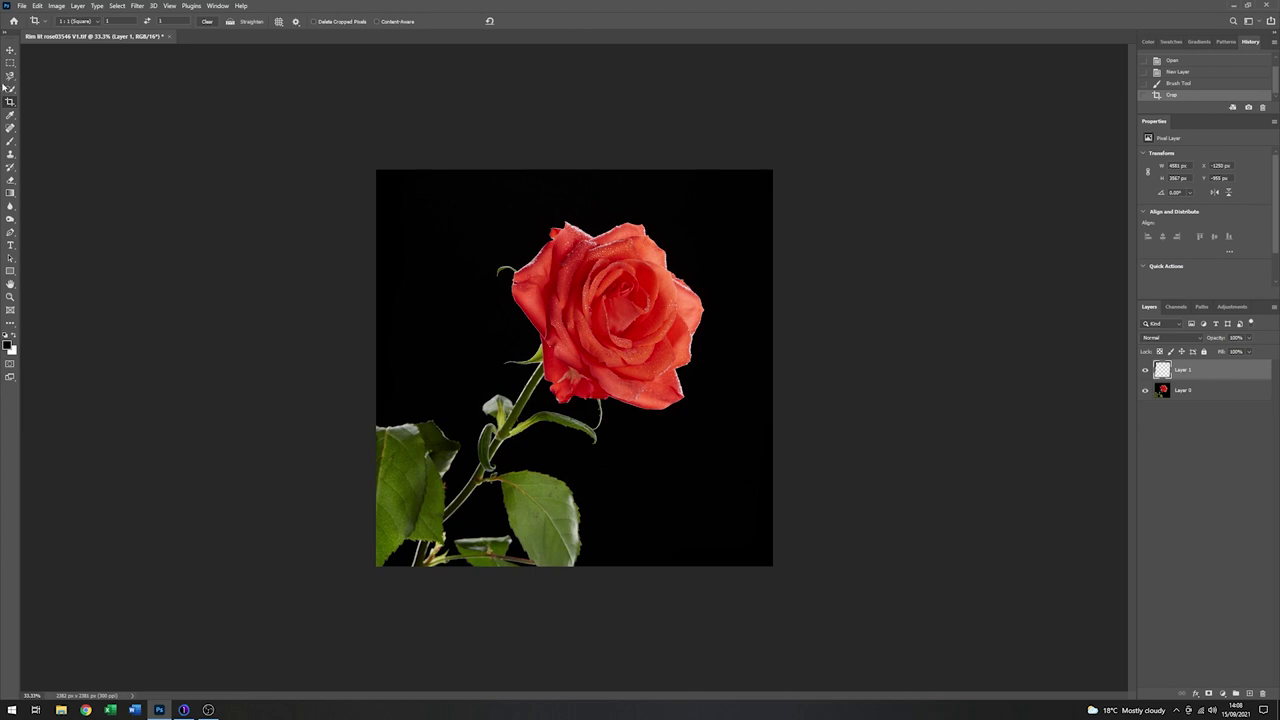
click(10, 297)
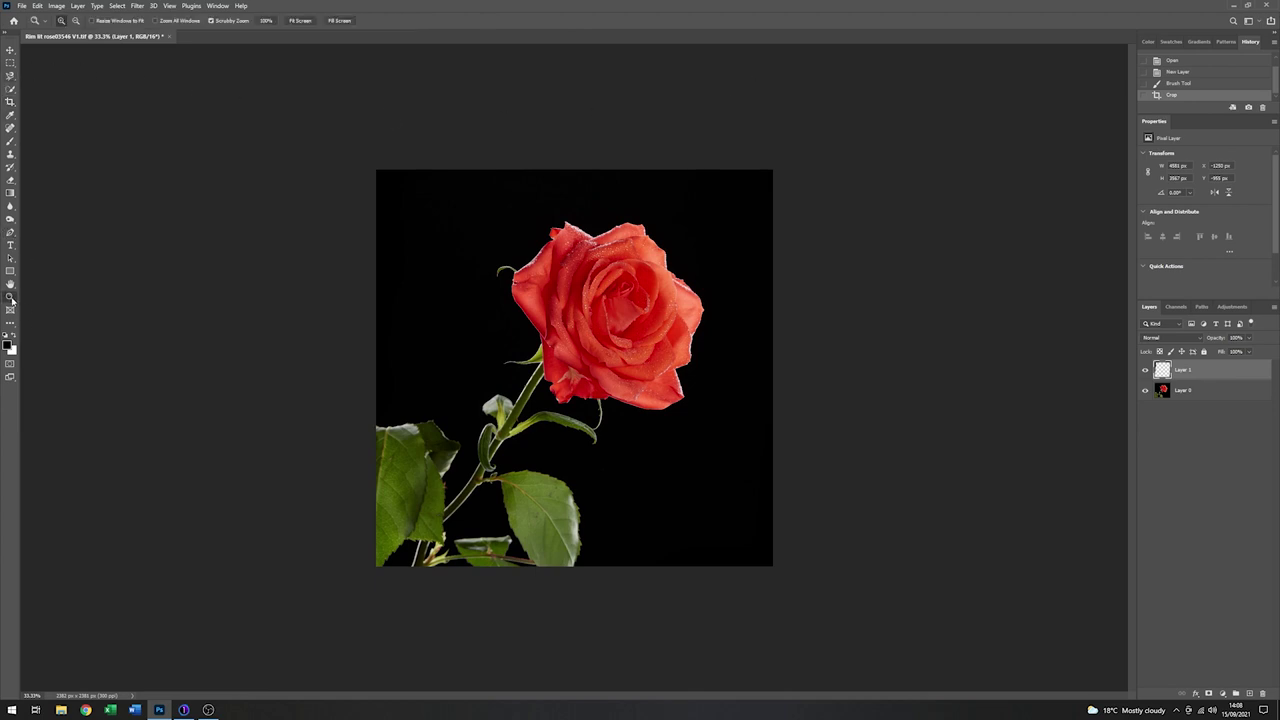